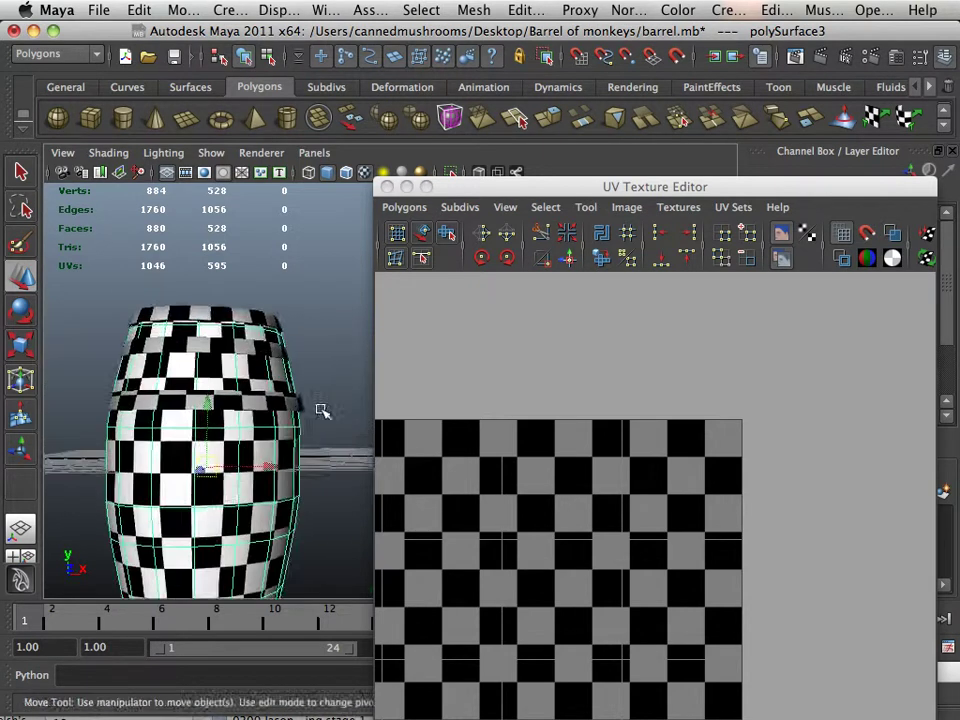
Select all the barrel's parts and examine their combined UV layout in the UV Texture Editor.
{"action": "middle_click_drag", "start_coordinate": [321, 409], "coordinate": [328, 297], "text": "alt"}
{"action": "left_click_drag", "start_coordinate": [329, 296], "coordinate": [317, 306], "text": "alt"}
{"action": "middle_click_drag", "start_coordinate": [317, 306], "coordinate": [337, 343], "text": "alt"}
{"action": "right_click_drag", "start_coordinate": [337, 343], "coordinate": [285, 330], "text": "alt"}
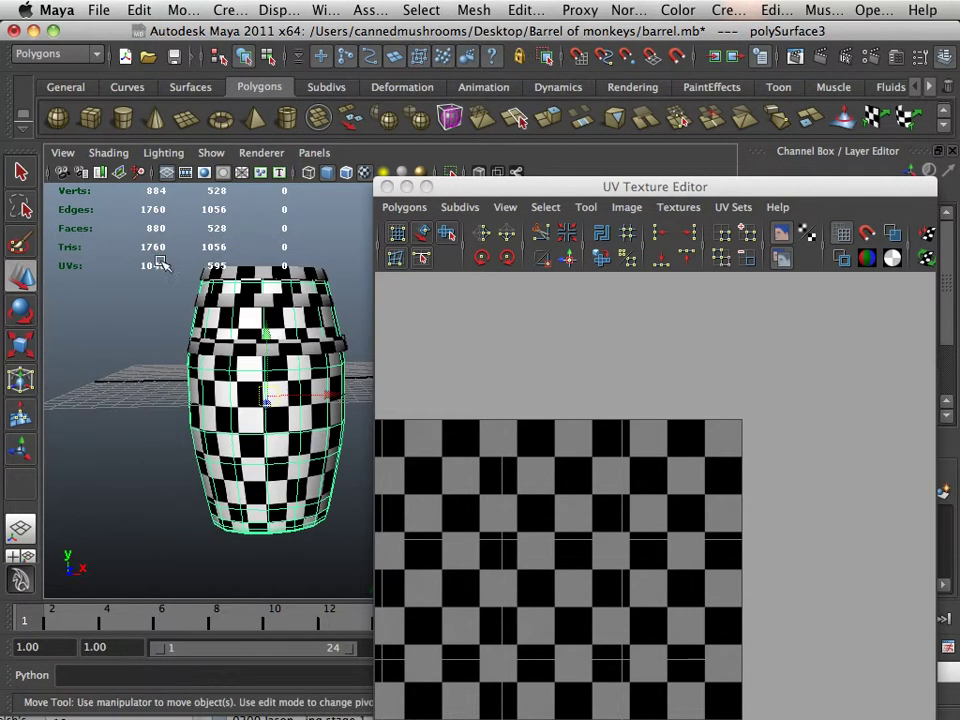
{"action": "left_click_drag", "start_coordinate": [152, 224], "coordinate": [332, 576]}
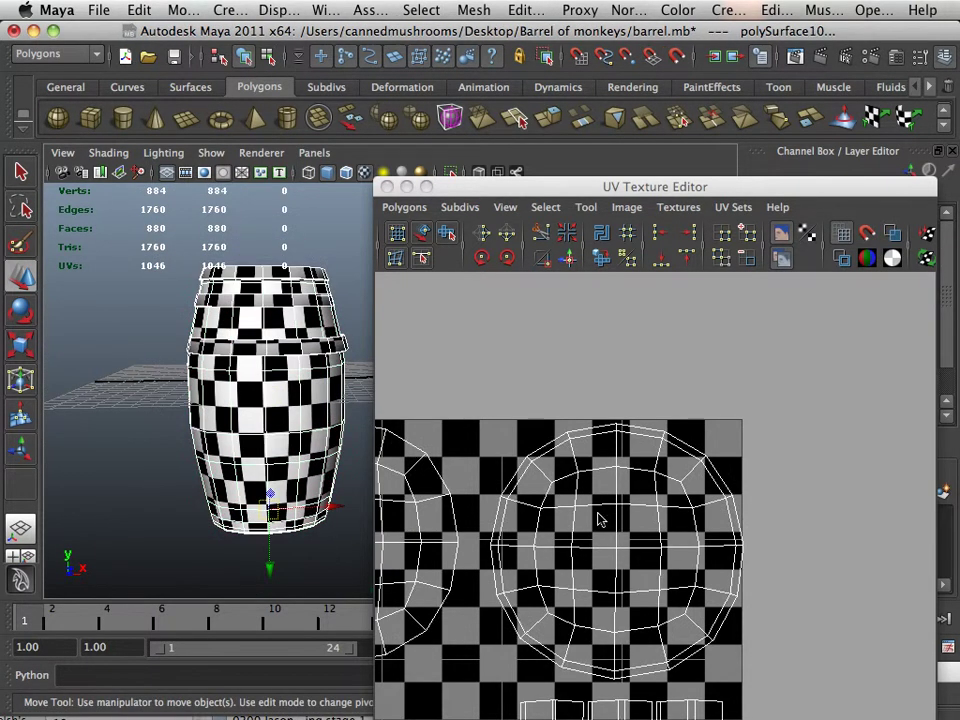
{"action": "right_click_drag", "start_coordinate": [695, 542], "coordinate": [442, 495], "text": "alt"}
{"action": "middle_click_drag", "start_coordinate": [533, 510], "coordinate": [707, 374], "text": "alt"}
{"action": "right_click_drag", "start_coordinate": [709, 375], "coordinate": [470, 368], "text": "alt"}
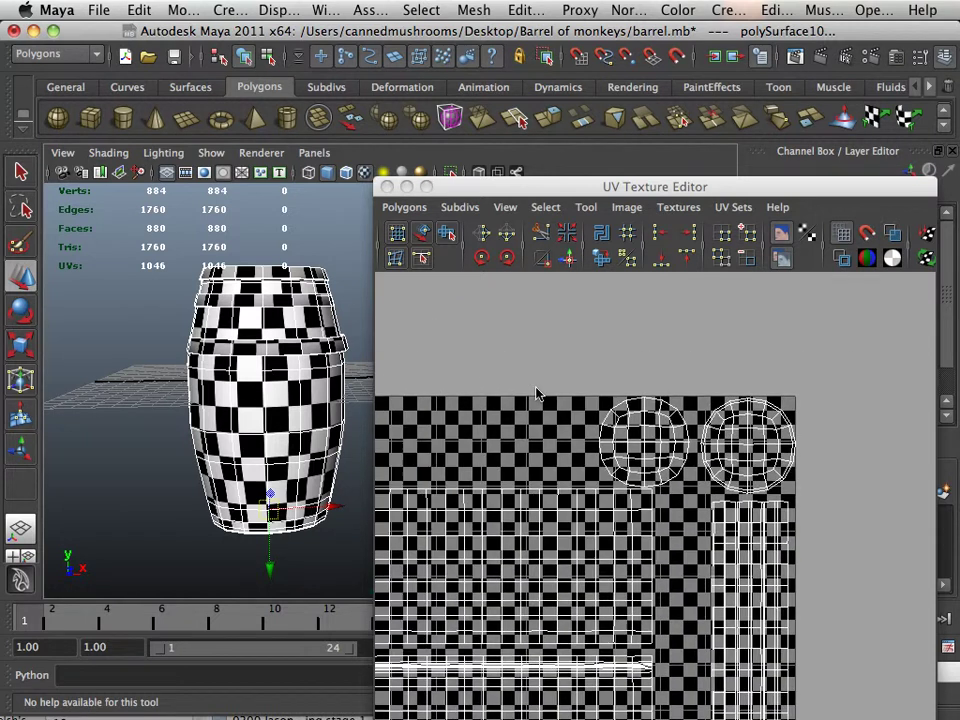
{"action": "middle_click_drag", "start_coordinate": [535, 388], "coordinate": [537, 385], "text": "alt"}
{"action": "right_click_drag", "start_coordinate": [525, 381], "coordinate": [672, 468], "text": "alt"}
{"action": "middle_click_drag", "start_coordinate": [672, 468], "coordinate": [676, 386], "text": "alt"}
{"action": "right_click_drag", "start_coordinate": [676, 386], "coordinate": [333, 345], "text": "alt"}
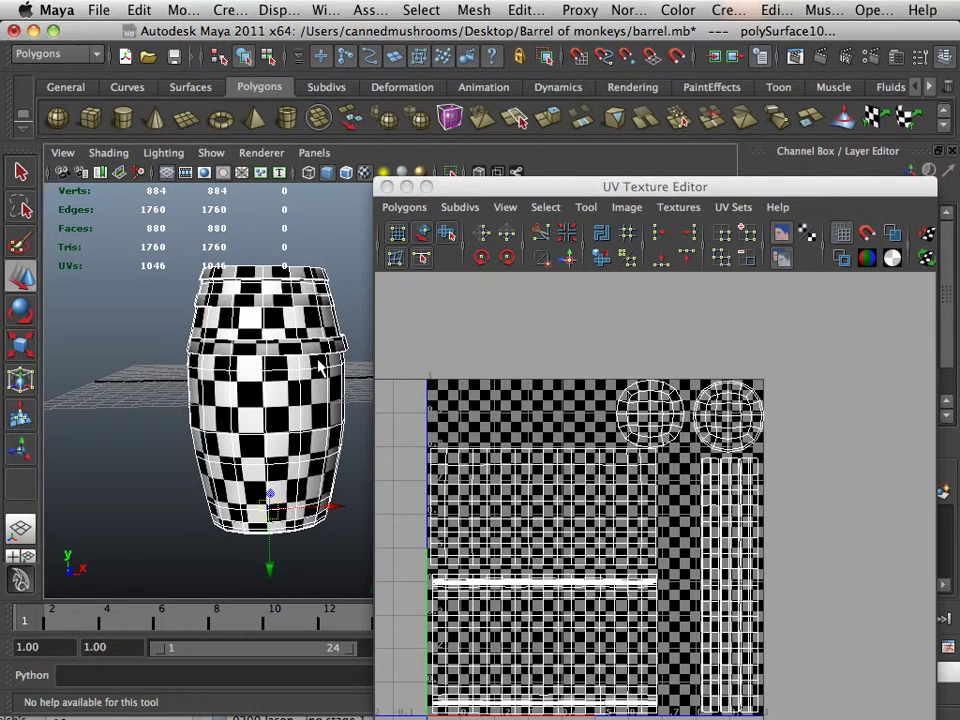
Move the UV Texture Editor clear of the barrel and select the upper hoops and lid mesh to examine its UV shells.
{"action": "left_click_drag", "start_coordinate": [495, 188], "coordinate": [562, 121]}
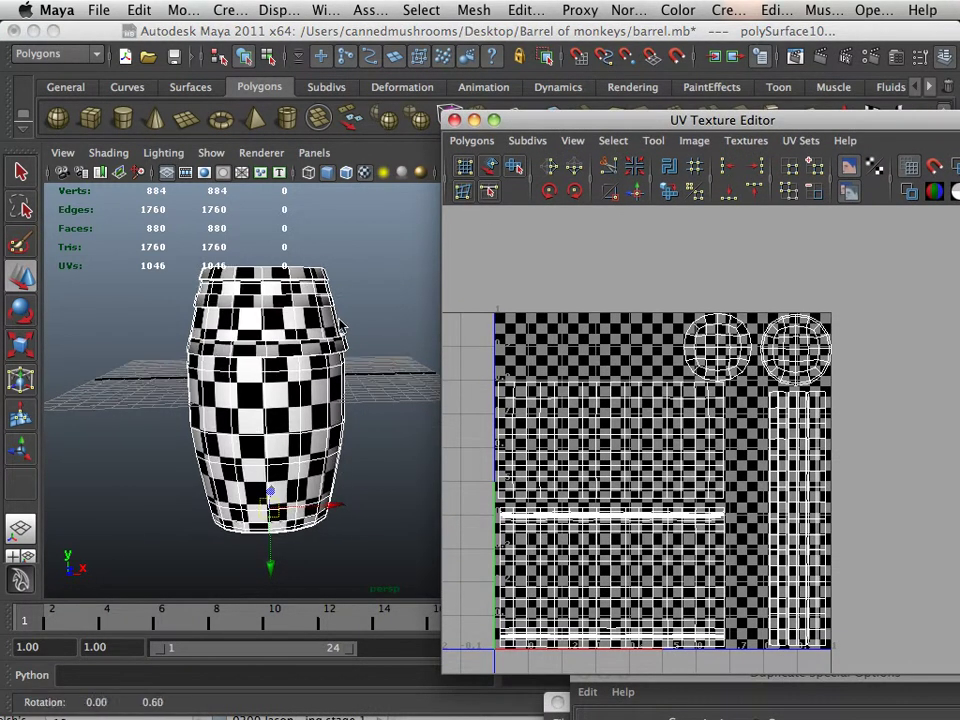
{"action": "left_click_drag", "start_coordinate": [341, 327], "coordinate": [300, 350], "text": "alt"}
{"action": "middle_click_drag", "start_coordinate": [298, 350], "coordinate": [318, 419], "text": "alt"}
{"action": "right_click_drag", "start_coordinate": [272, 415], "coordinate": [322, 427], "text": "alt"}
{"action": "left_click_drag", "start_coordinate": [322, 427], "coordinate": [345, 415], "text": "alt"}
{"action": "right_click_drag", "start_coordinate": [345, 415], "coordinate": [358, 437], "text": "alt"}
{"action": "left_click", "coordinate": [358, 437]}
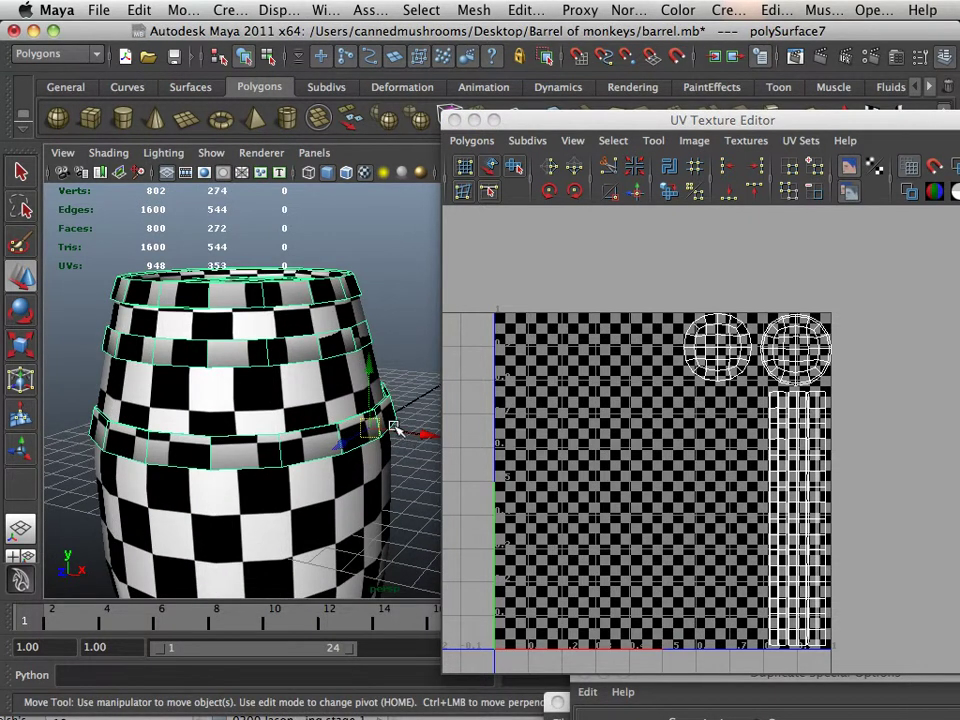
{"action": "mouse_move", "coordinate": [310, 410]}
{"action": "left_mouse_down", "text": "alt"}
{"action": "mouse_move", "coordinate": [294, 439]}
{"action": "mouse_move", "coordinate": [300, 405]}
{"action": "mouse_move", "coordinate": [312, 420]}
{"action": "mouse_move", "coordinate": [311, 407]}
{"action": "left_mouse_up", "text": "alt"}
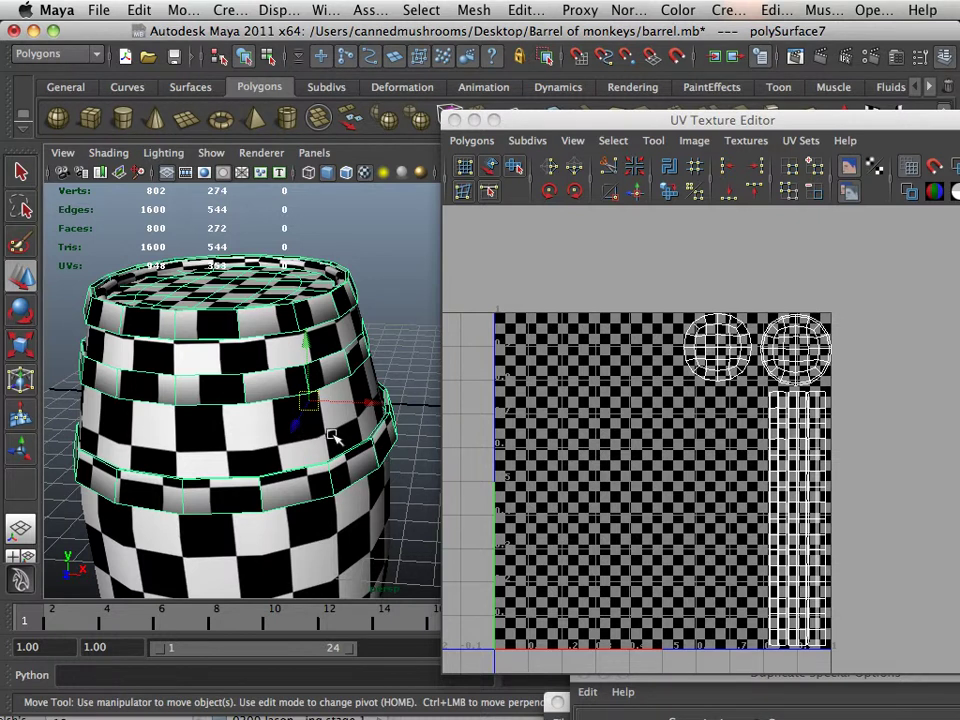
{"action": "right_click_drag", "start_coordinate": [333, 437], "coordinate": [154, 392], "text": "alt"}
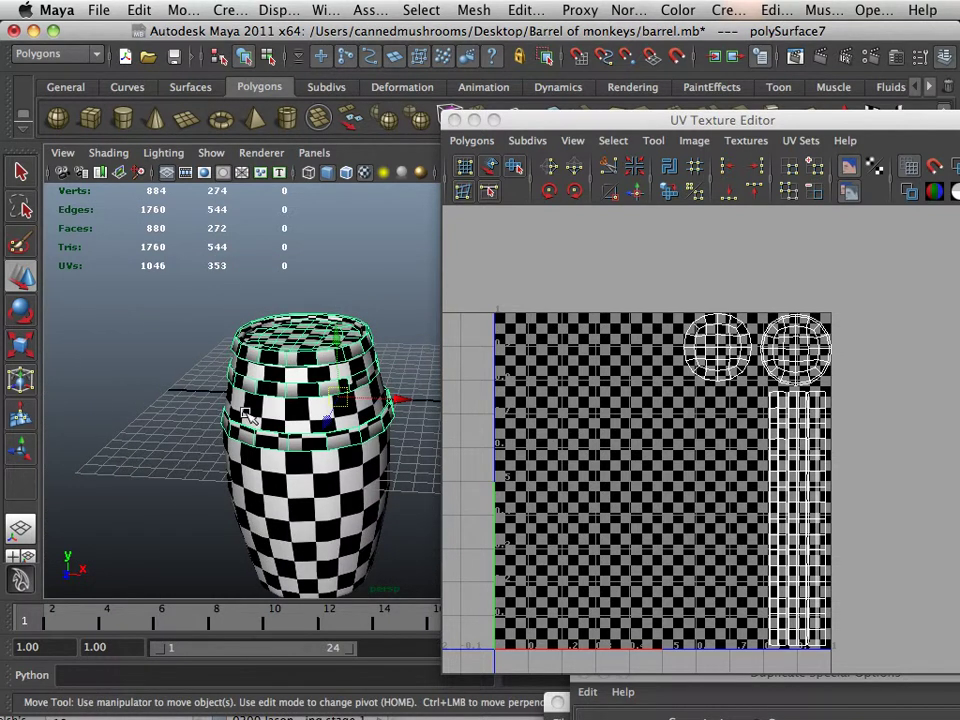
Clear the selection, reselect the whole barrel, and examine the checker pattern across its sides, hoops and lid.
{"action": "left_click", "coordinate": [193, 411]}
{"action": "right_click_drag", "start_coordinate": [193, 411], "coordinate": [231, 422], "text": "alt"}
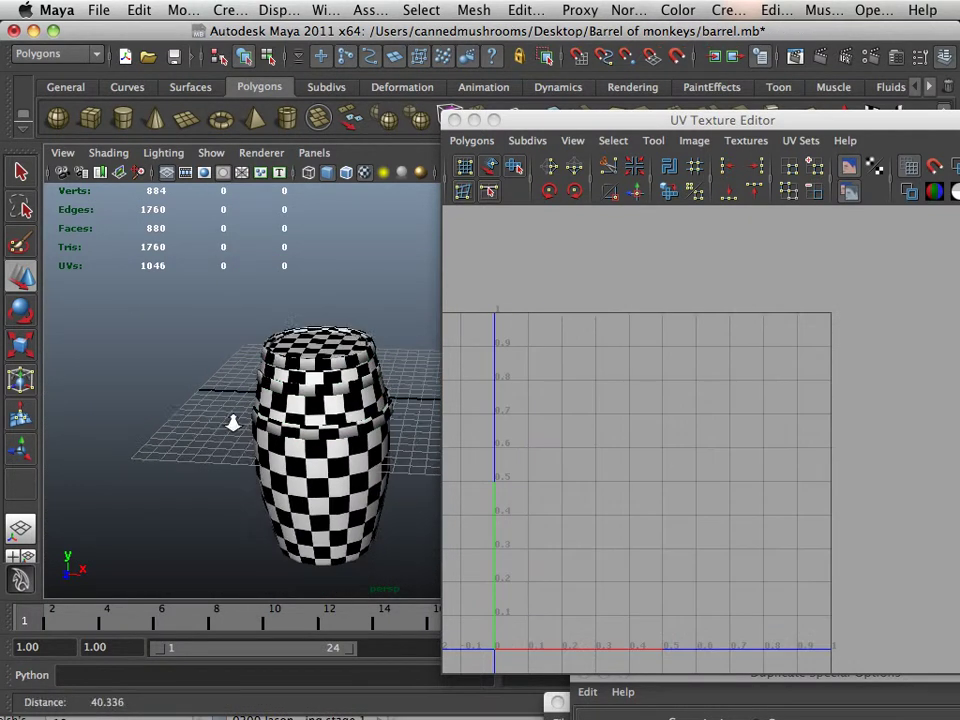
{"action": "middle_click_drag", "start_coordinate": [231, 422], "coordinate": [267, 420], "text": "alt"}
{"action": "left_click_drag", "start_coordinate": [345, 430], "coordinate": [322, 418], "text": "alt"}
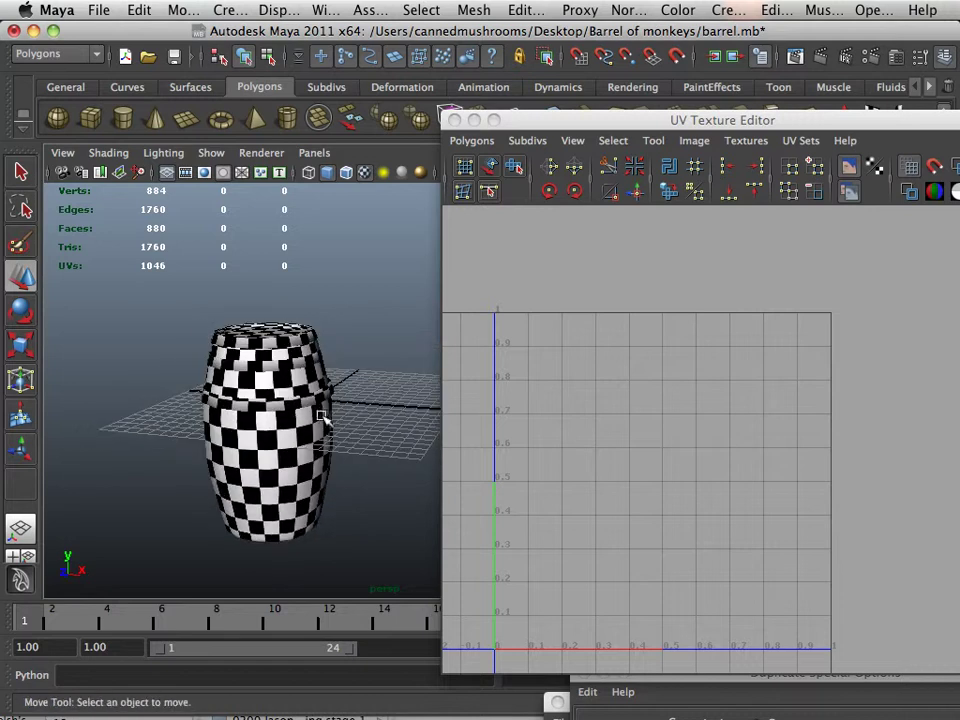
{"action": "left_click_drag", "start_coordinate": [351, 311], "coordinate": [165, 561]}
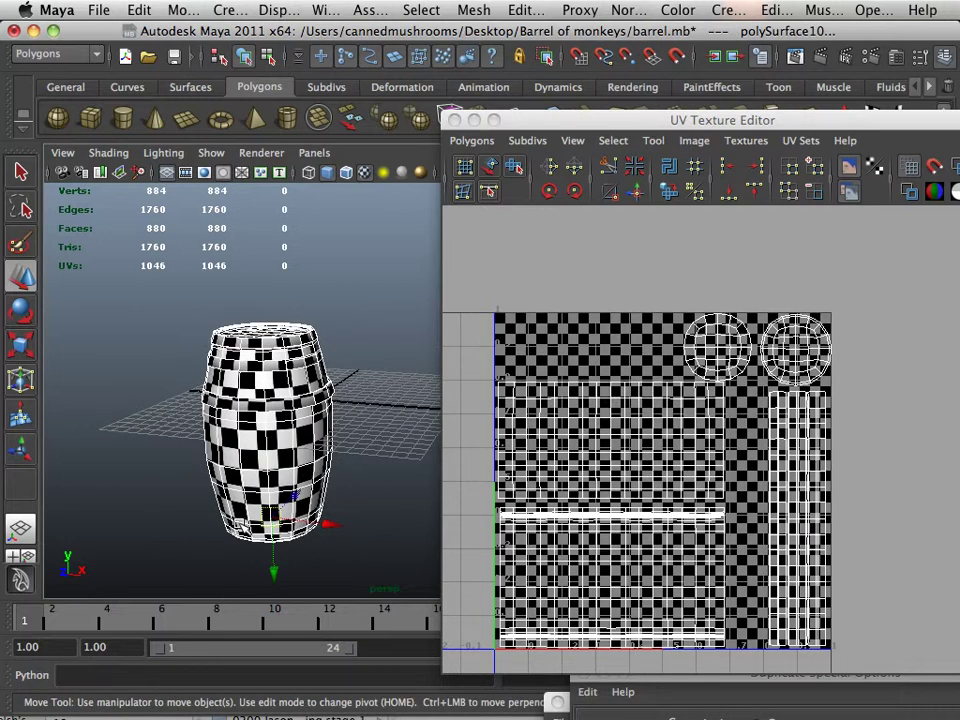
{"action": "right_click_drag", "start_coordinate": [165, 561], "coordinate": [240, 527], "text": "alt"}
{"action": "scroll", "coordinate": [240, 527], "scroll_direction": "down", "scroll_amount": 3}
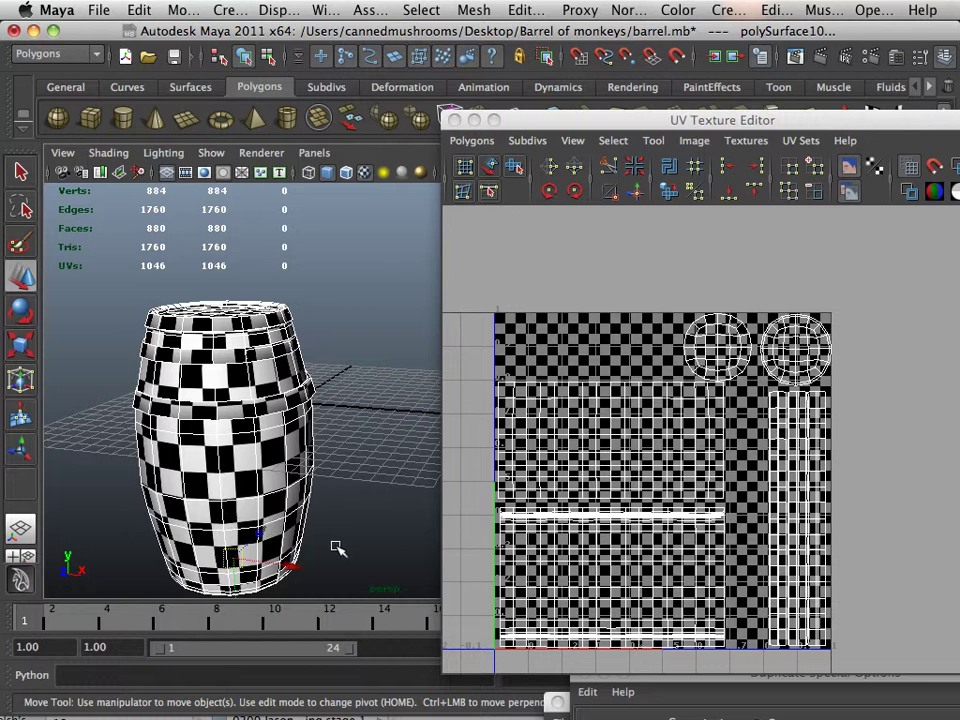
{"action": "left_click_drag", "start_coordinate": [322, 544], "coordinate": [256, 538], "text": "alt"}
{"action": "right_click_drag", "start_coordinate": [256, 538], "coordinate": [430, 556], "text": "alt"}
{"action": "middle_click_drag", "start_coordinate": [430, 556], "coordinate": [377, 557], "text": "alt"}
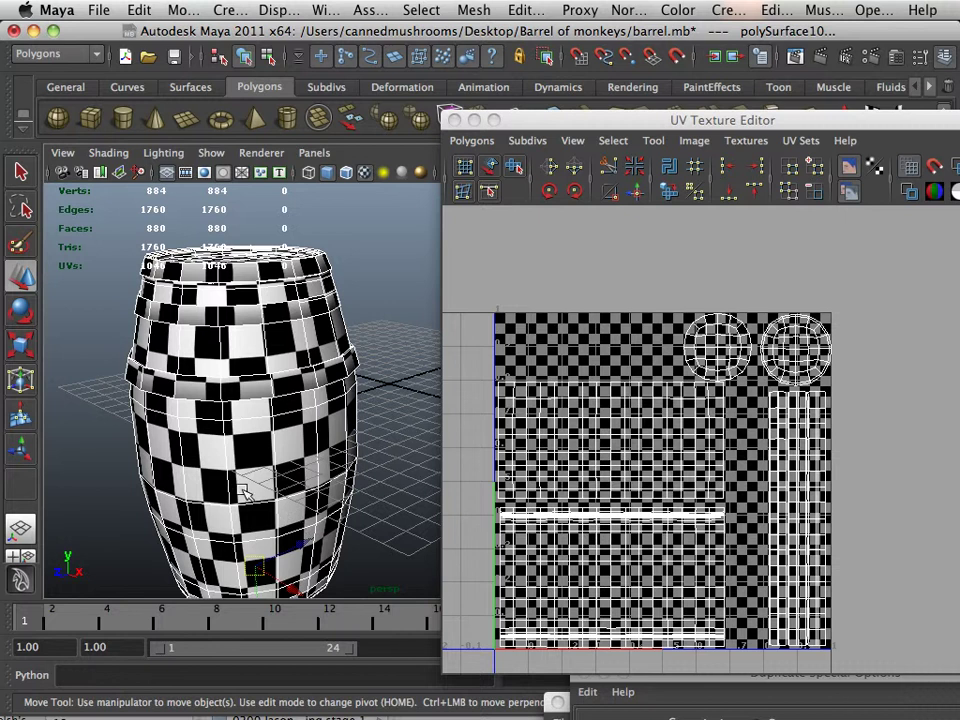
{"action": "middle_click_drag", "start_coordinate": [244, 484], "coordinate": [323, 483], "text": "alt"}
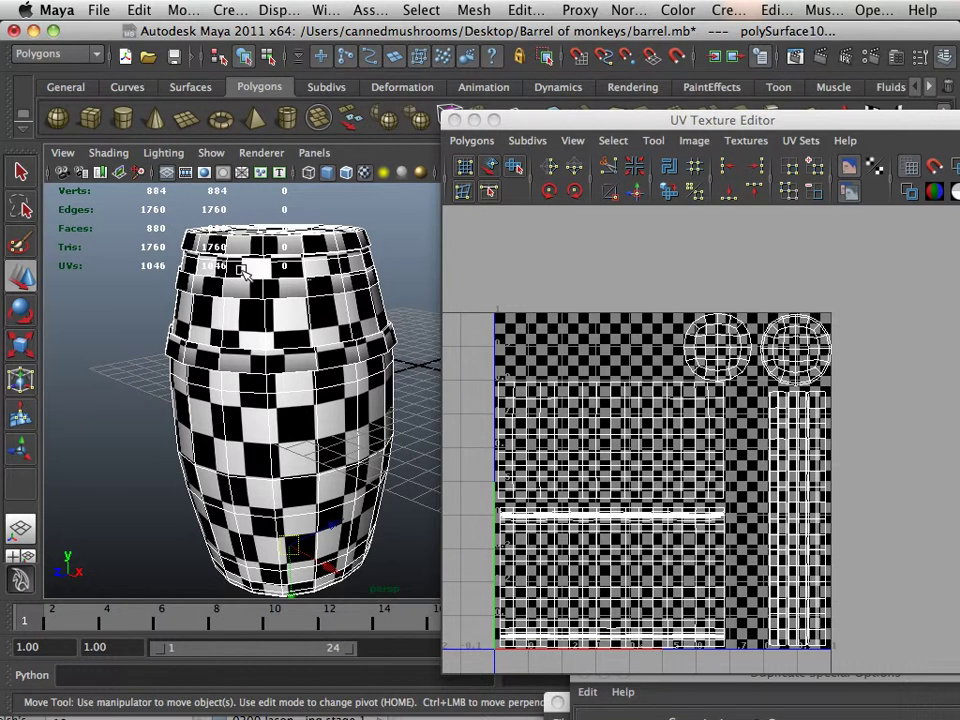
{"action": "left_click_drag", "start_coordinate": [299, 305], "coordinate": [276, 323], "text": "alt"}
{"action": "middle_click_drag", "start_coordinate": [276, 323], "coordinate": [312, 342], "text": "alt"}
{"action": "right_click_drag", "start_coordinate": [312, 342], "coordinate": [120, 238], "text": "alt"}
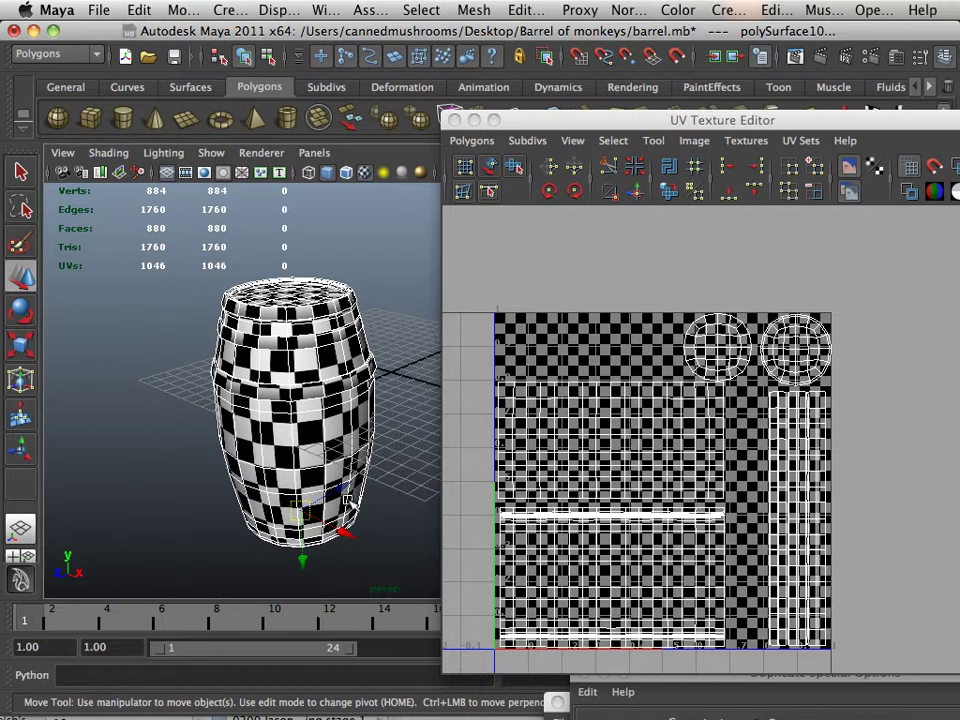
{"action": "mouse_move", "coordinate": [286, 447]}
{"action": "left_mouse_down", "text": "alt"}
{"action": "mouse_move", "coordinate": [288, 339]}
{"action": "mouse_move", "coordinate": [297, 448]}
{"action": "left_mouse_up", "text": "alt"}
{"action": "middle_click_drag", "start_coordinate": [297, 448], "coordinate": [297, 413], "text": "alt"}
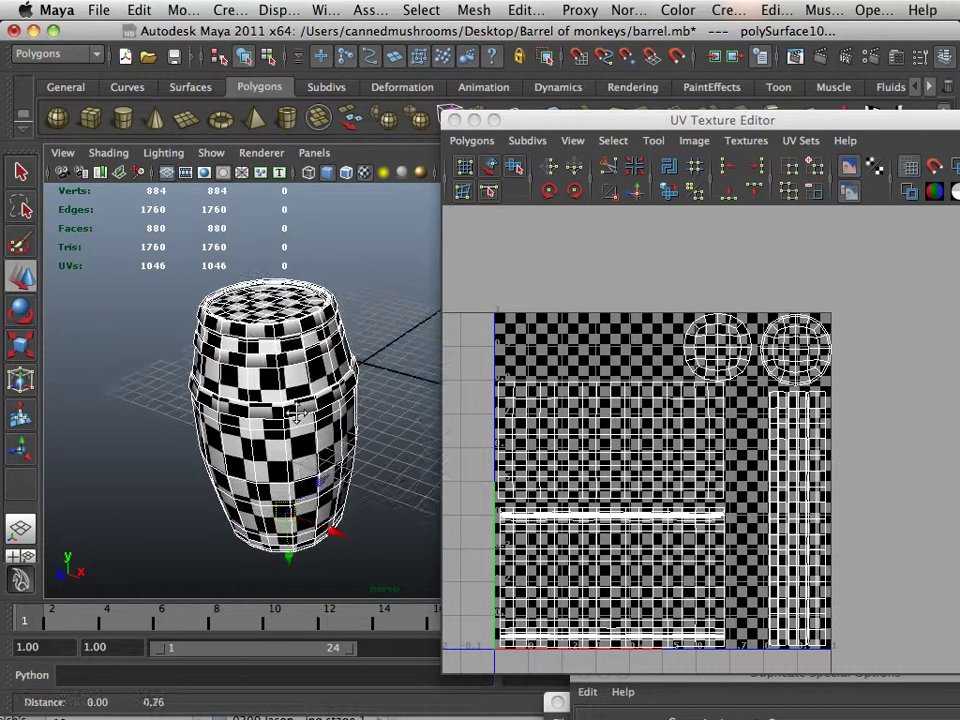
{"action": "left_click_drag", "start_coordinate": [298, 415], "coordinate": [294, 432], "text": "alt"}
{"action": "right_click_drag", "start_coordinate": [294, 432], "coordinate": [300, 420], "text": "alt"}
{"action": "left_click_drag", "start_coordinate": [300, 420], "coordinate": [313, 352], "text": "alt"}
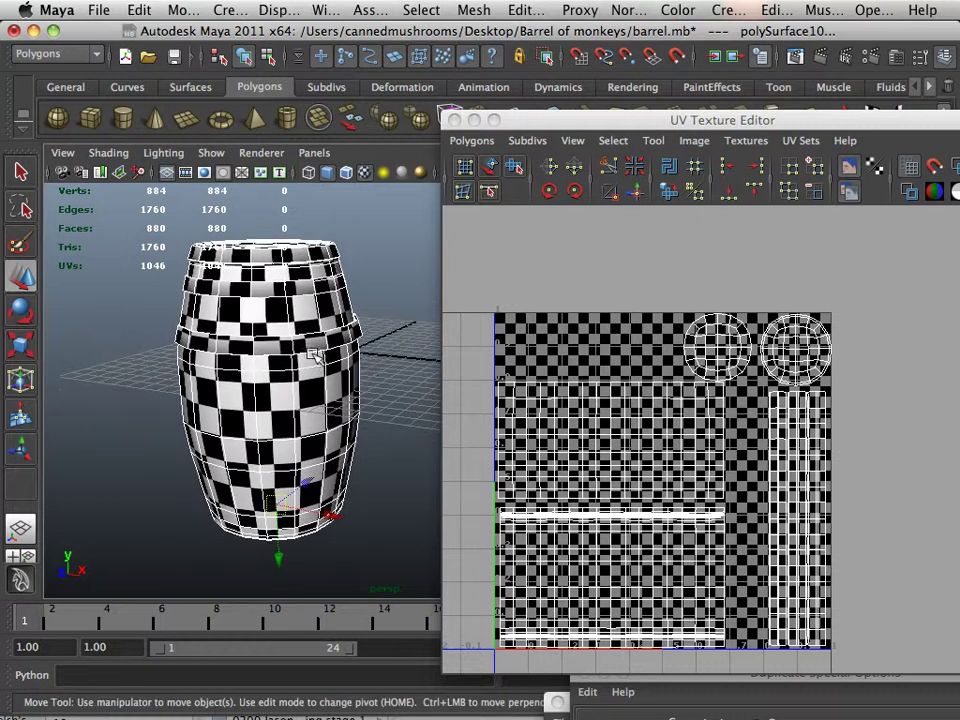
Select only the upper hoops and lid mesh and inspect its checker pattern around the rings and across the lid.
{"action": "left_click", "coordinate": [370, 366]}
{"action": "left_click", "coordinate": [360, 336]}
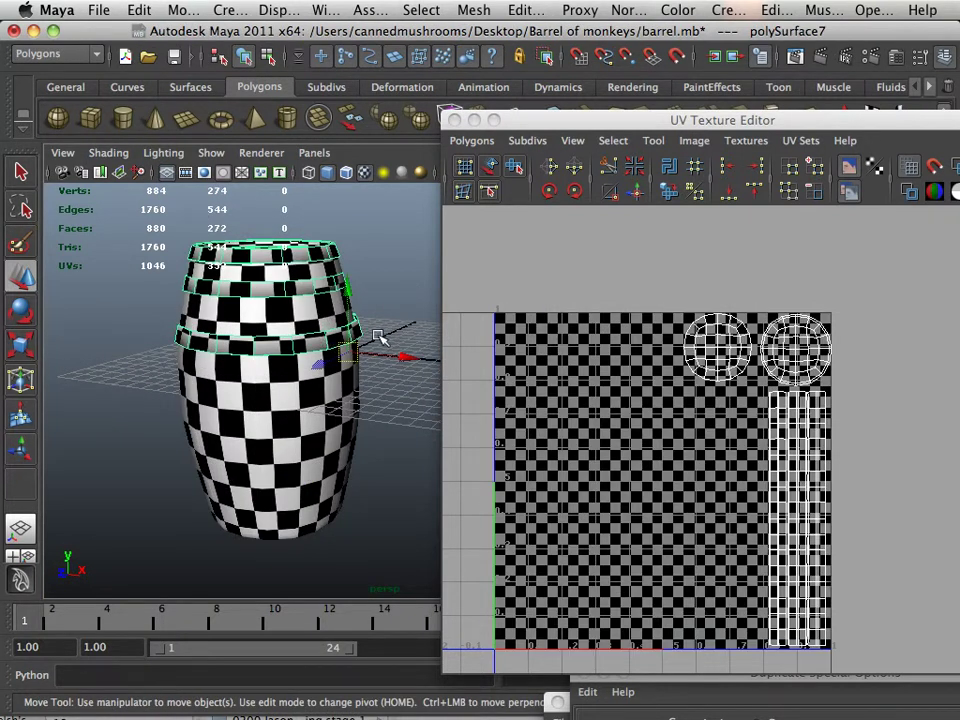
{"action": "right_click_drag", "start_coordinate": [378, 337], "coordinate": [330, 420], "text": "alt"}
{"action": "mouse_move", "coordinate": [330, 420]}
{"action": "left_mouse_down", "text": "alt"}
{"action": "mouse_move", "coordinate": [321, 420]}
{"action": "mouse_move", "coordinate": [333, 411]}
{"action": "mouse_move", "coordinate": [319, 407]}
{"action": "mouse_move", "coordinate": [318, 416]}
{"action": "left_mouse_up", "text": "alt"}
{"action": "scroll", "coordinate": [260, 390], "scroll_direction": "up", "scroll_amount": 3}
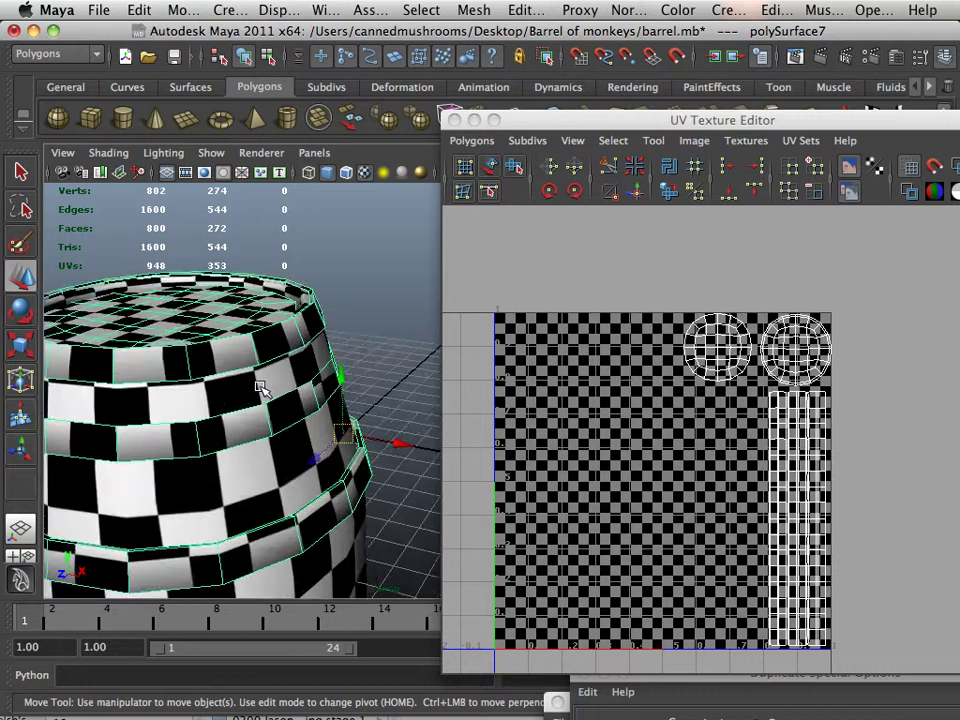
{"action": "left_click_drag", "start_coordinate": [260, 390], "coordinate": [289, 422], "text": "alt"}
{"action": "right_click_drag", "start_coordinate": [289, 420], "coordinate": [227, 399], "text": "alt"}
{"action": "left_click_drag", "start_coordinate": [226, 398], "coordinate": [279, 420], "text": "alt"}
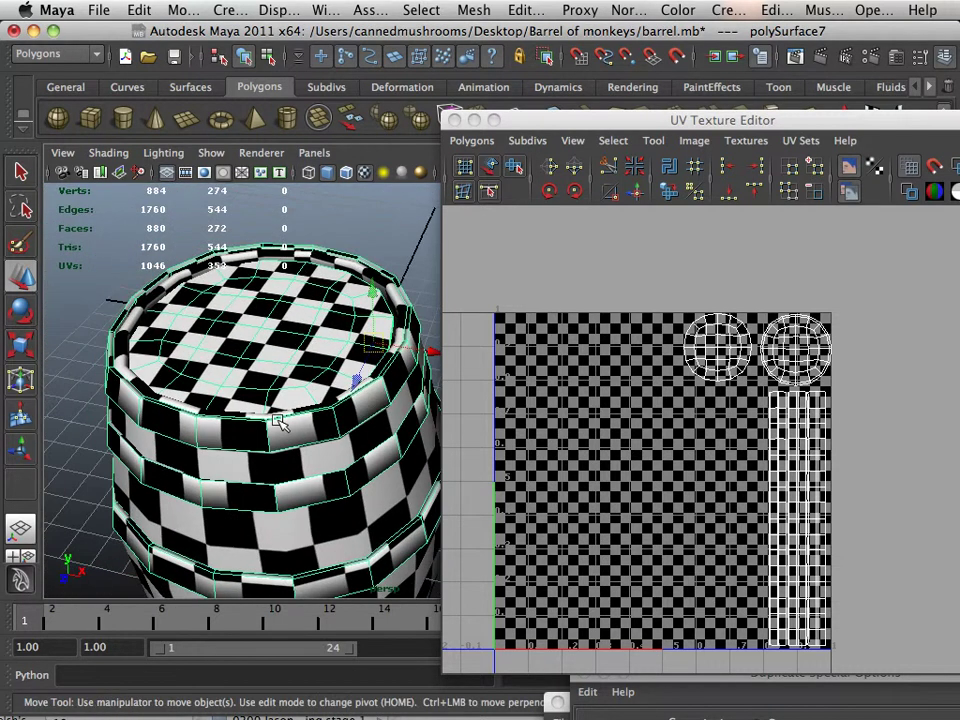
{"action": "right_click_drag", "start_coordinate": [259, 437], "coordinate": [241, 351], "text": "alt"}
{"action": "middle_click_drag", "start_coordinate": [259, 438], "coordinate": [225, 349], "text": "alt"}
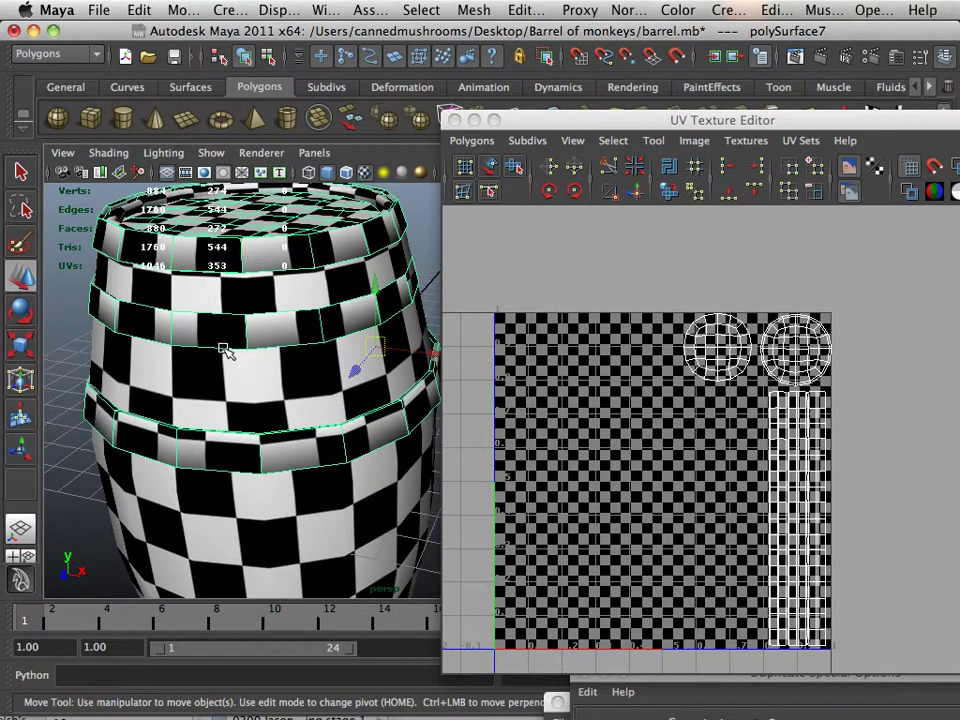
{"action": "left_click_drag", "start_coordinate": [225, 349], "coordinate": [223, 390], "text": "alt"}
{"action": "middle_click_drag", "start_coordinate": [253, 286], "coordinate": [240, 371], "text": "alt"}
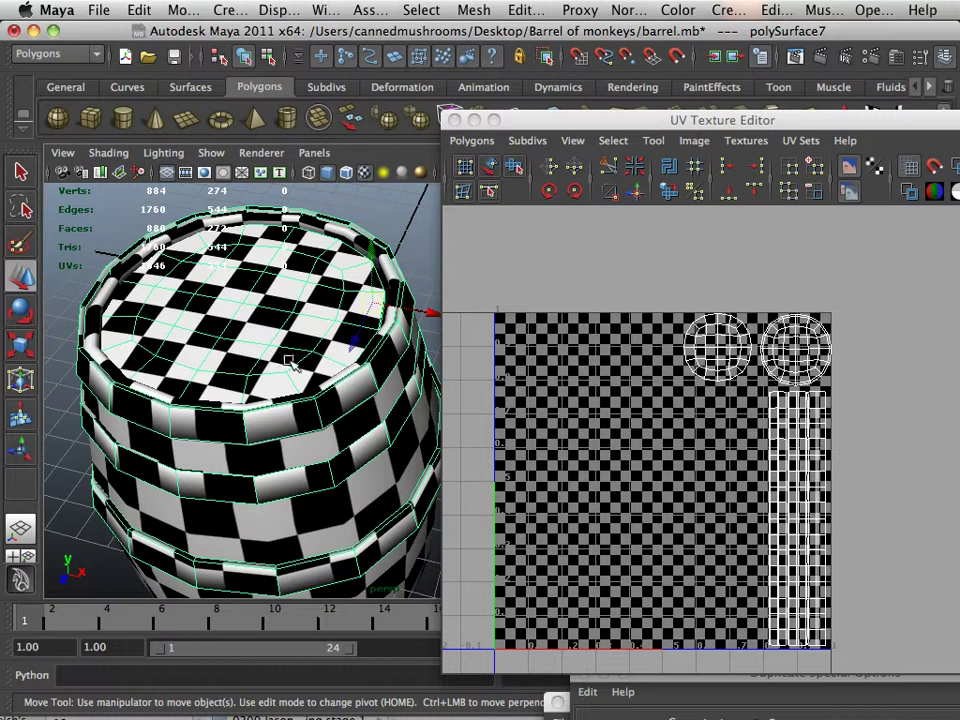
{"action": "left_click_drag", "start_coordinate": [291, 366], "coordinate": [273, 334], "text": "alt"}
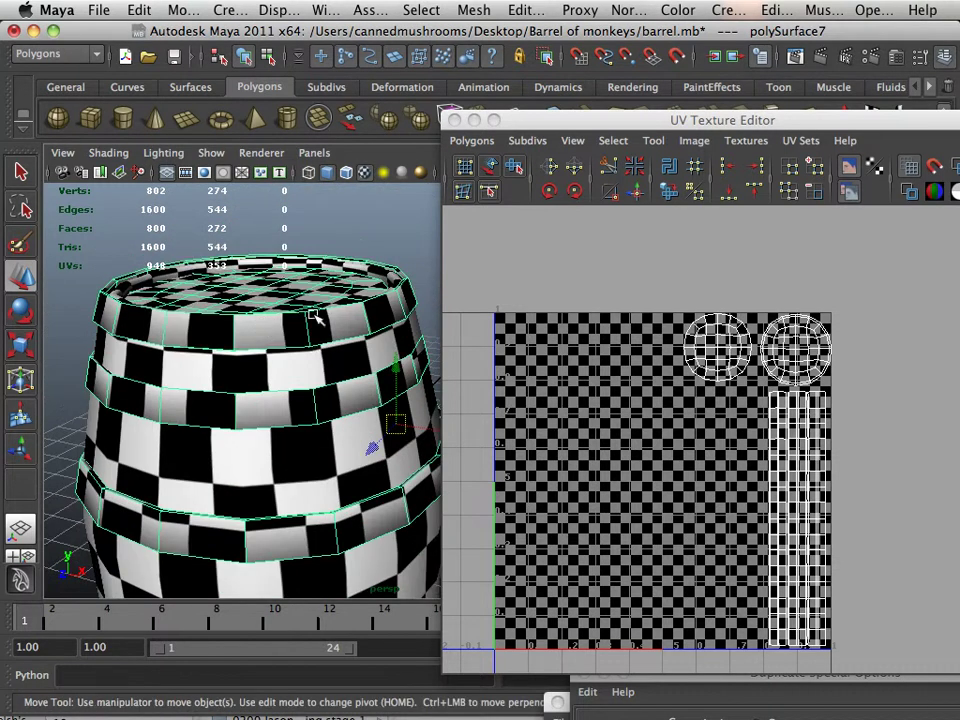
{"action": "right_click_drag", "start_coordinate": [316, 347], "coordinate": [258, 352], "text": "alt"}
{"action": "middle_click_drag", "start_coordinate": [281, 388], "coordinate": [322, 382], "text": "alt"}
{"action": "left_click_drag", "start_coordinate": [322, 383], "coordinate": [253, 300], "text": "alt"}
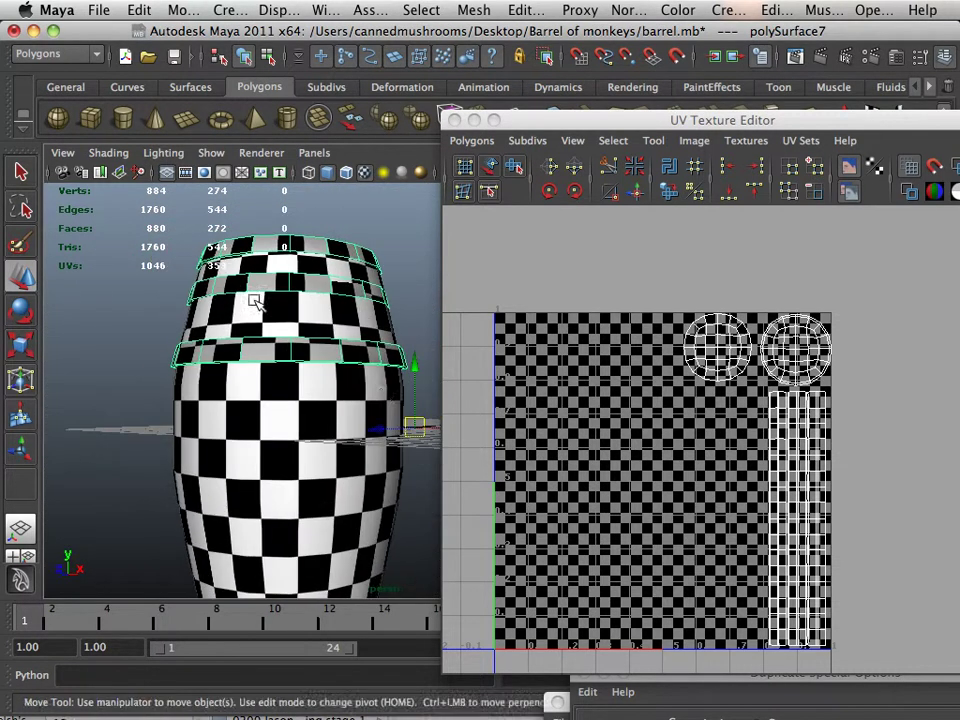
{"action": "right_click_drag", "start_coordinate": [253, 300], "coordinate": [312, 347], "text": "alt"}
{"action": "left_click_drag", "start_coordinate": [312, 347], "coordinate": [354, 381], "text": "alt"}
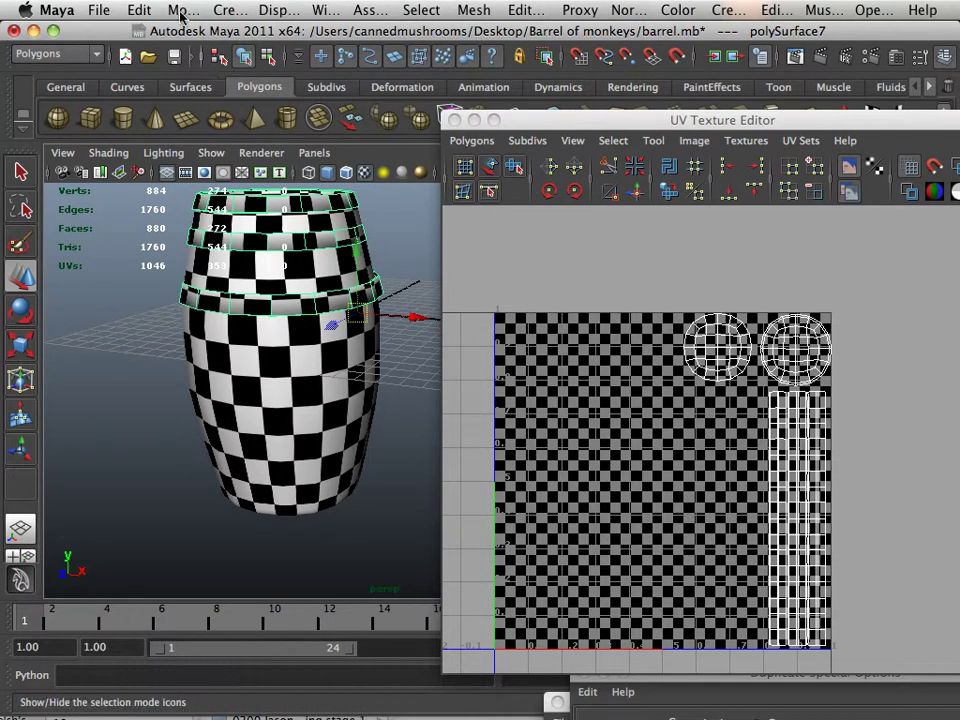
Mirror the hoops and lid mesh onto the barrel's lower half using Duplicate Special with one copy and a Y scale of -1.
{"action": "left_click", "coordinate": [151, 11]}
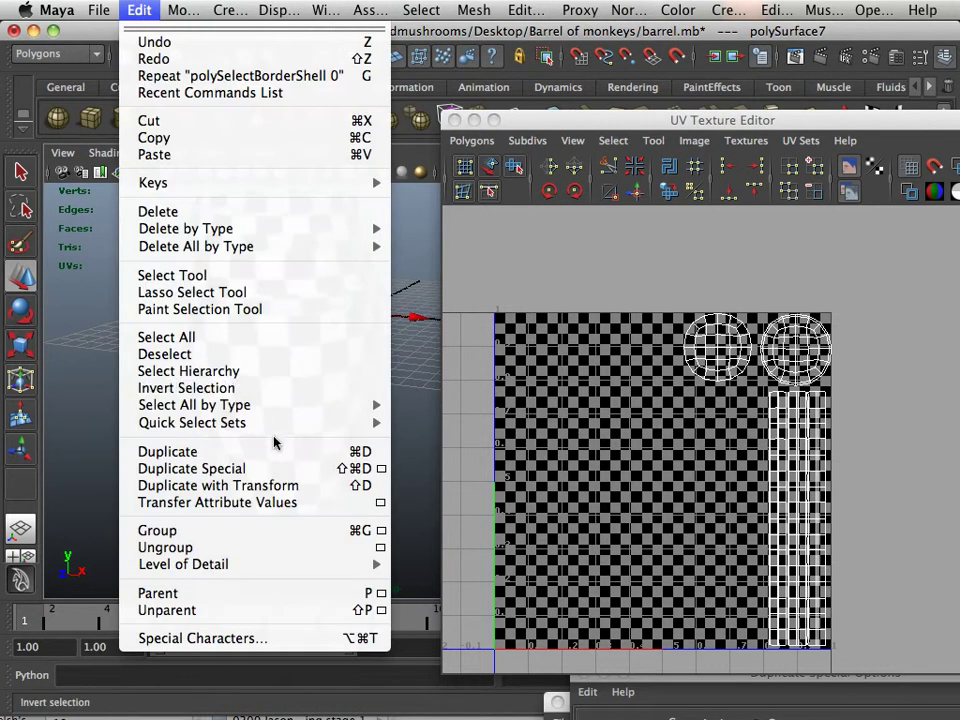
{"action": "left_click", "coordinate": [381, 469]}
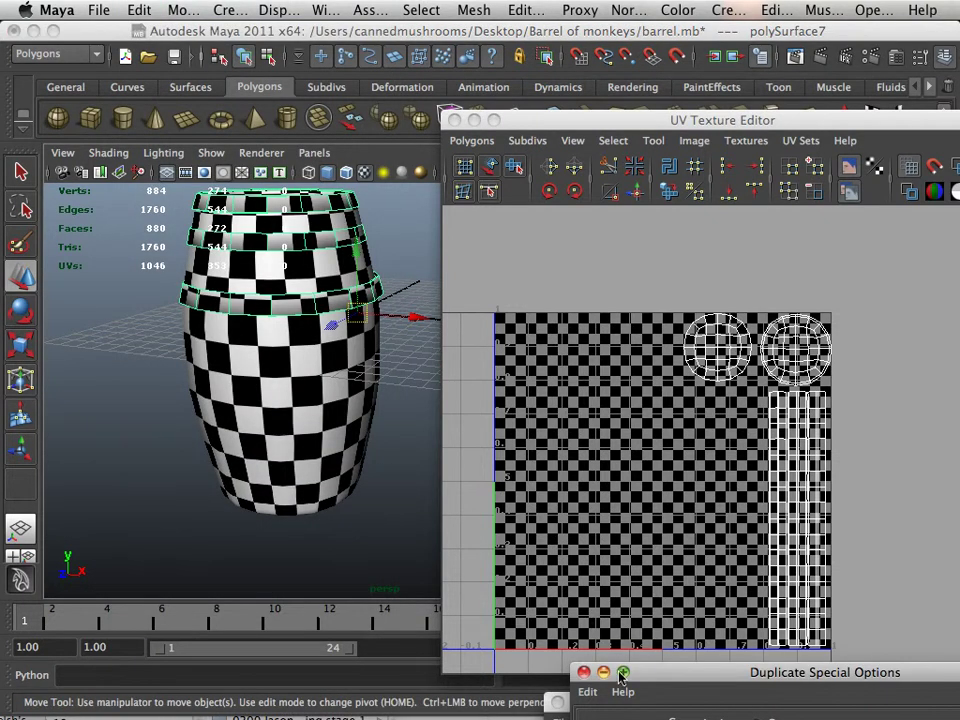
{"action": "left_click_drag", "start_coordinate": [676, 678], "coordinate": [474, 121]}
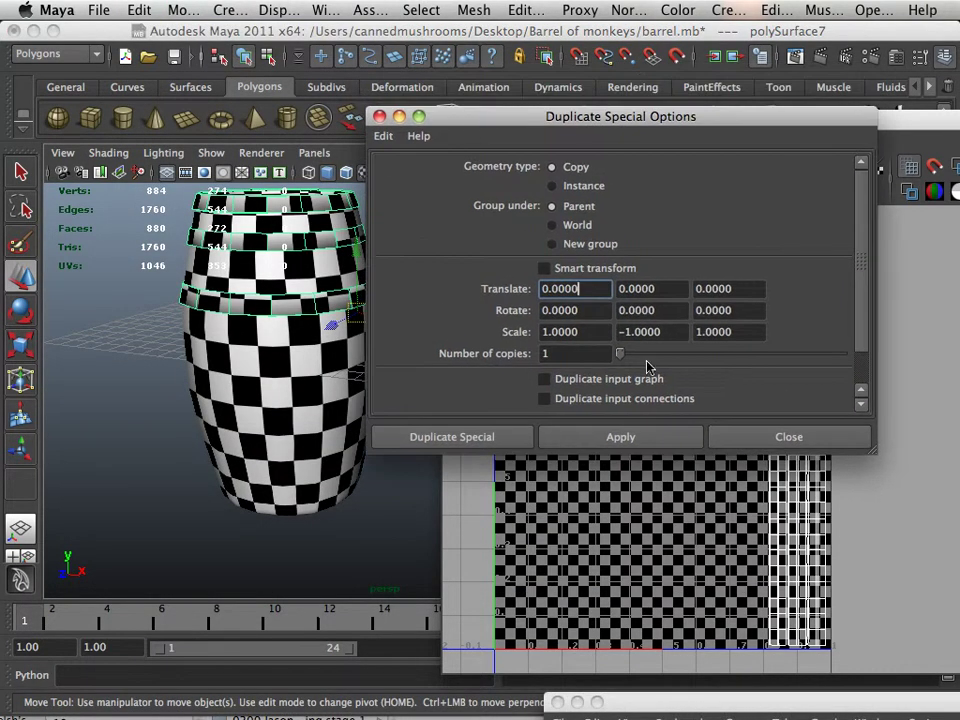
{"action": "left_click", "coordinate": [620, 437]}
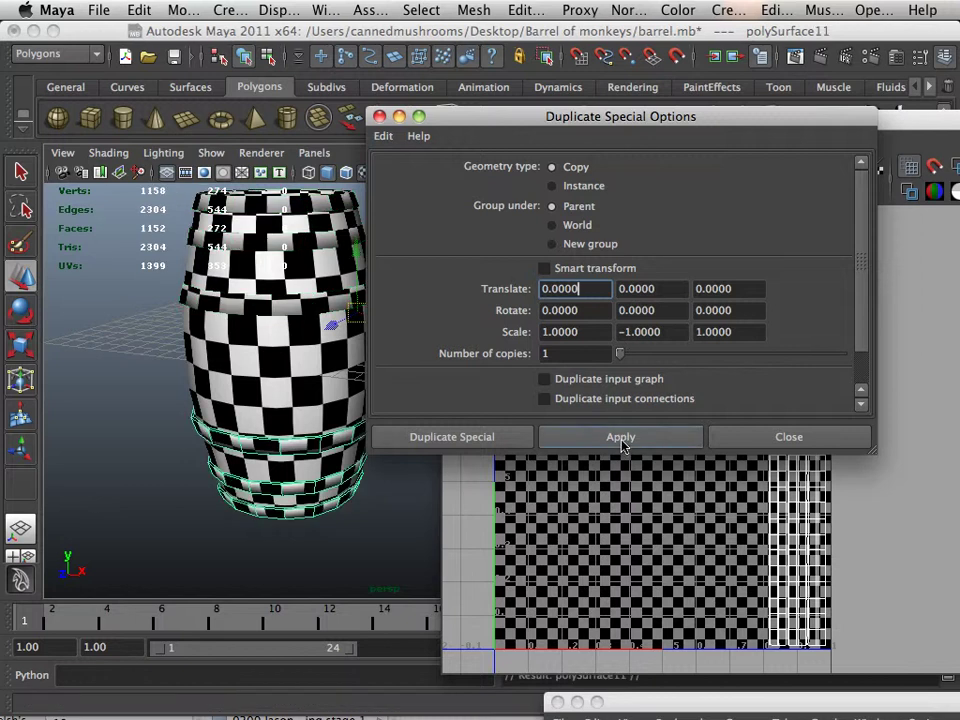
{"action": "left_click_drag", "start_coordinate": [583, 116], "coordinate": [821, 389]}
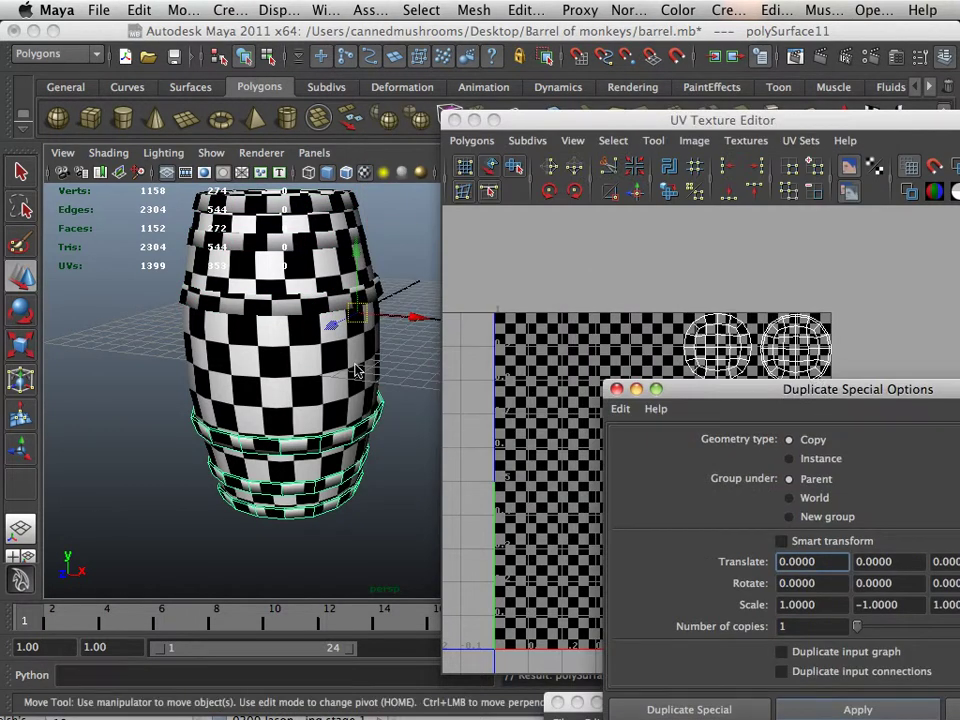
{"action": "left_click_drag", "start_coordinate": [340, 372], "coordinate": [408, 382], "text": "alt"}
{"action": "left_click_drag", "start_coordinate": [700, 389], "coordinate": [861, 684]}
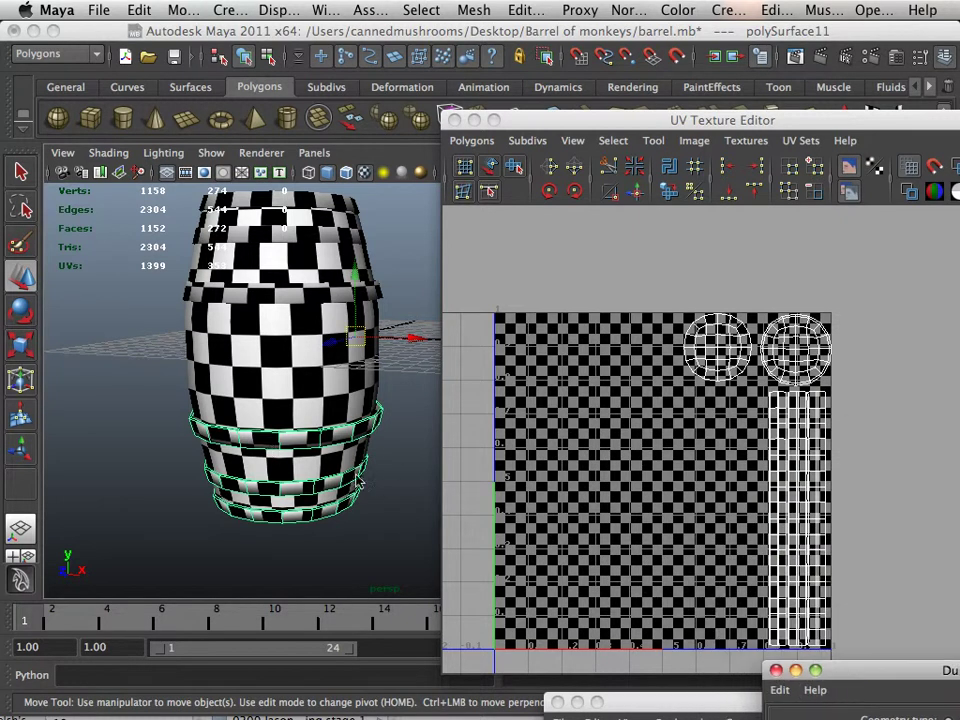
Select all the barrel's parts including the mirrored hoops and examine the overlapping shells in the UV layout.
{"action": "right_click_drag", "start_coordinate": [356, 476], "coordinate": [421, 333], "text": "alt"}
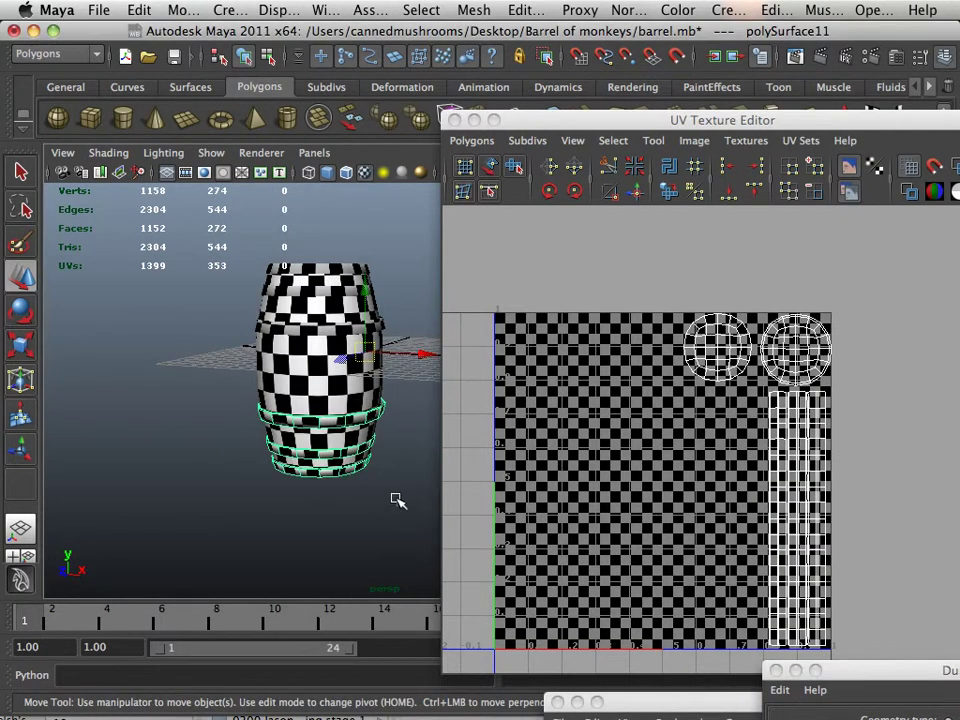
{"action": "left_click", "coordinate": [298, 374]}
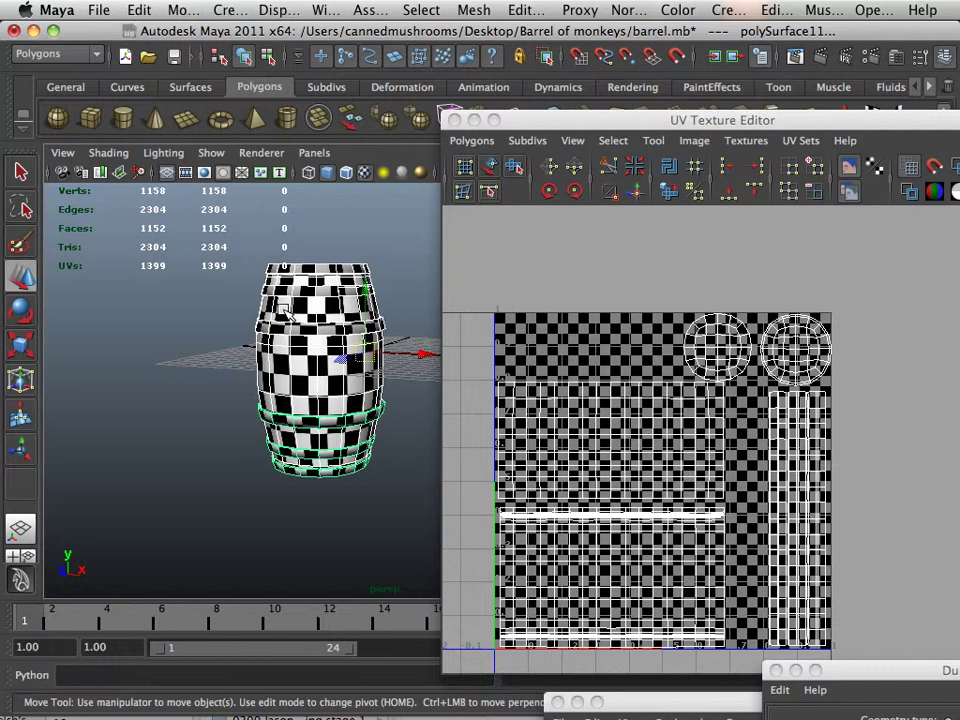
{"action": "scroll", "coordinate": [309, 321], "scroll_direction": "up", "scroll_amount": 3}
{"action": "scroll", "coordinate": [654, 431], "scroll_direction": "up", "scroll_amount": 2}
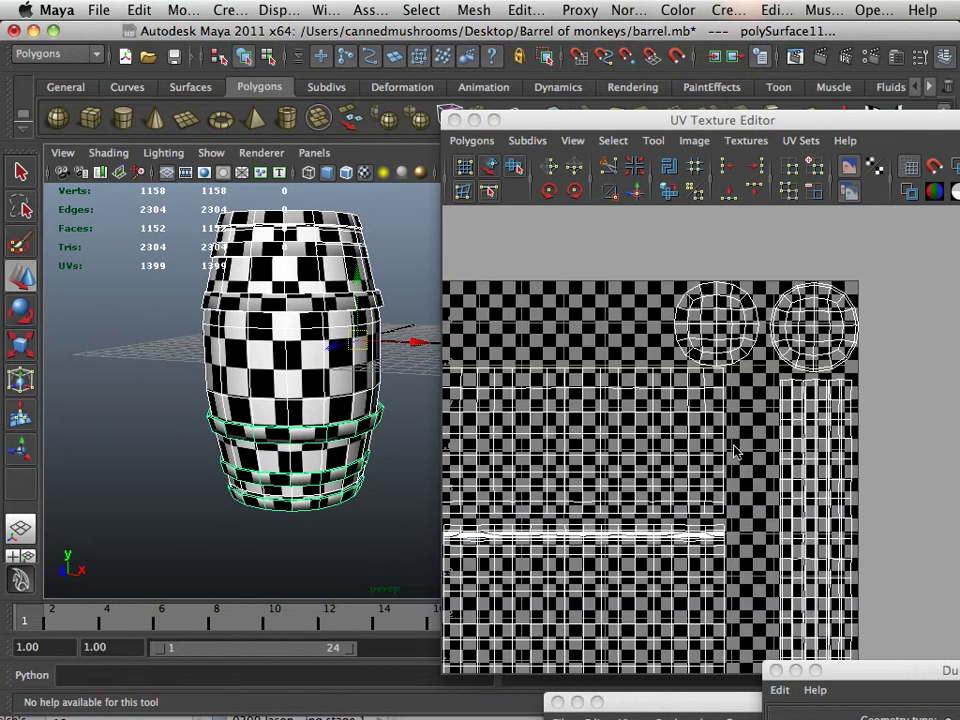
{"action": "scroll", "coordinate": [778, 456], "scroll_direction": "down", "scroll_amount": 1}
{"action": "scroll", "coordinate": [725, 437], "scroll_direction": "down", "scroll_amount": 2}
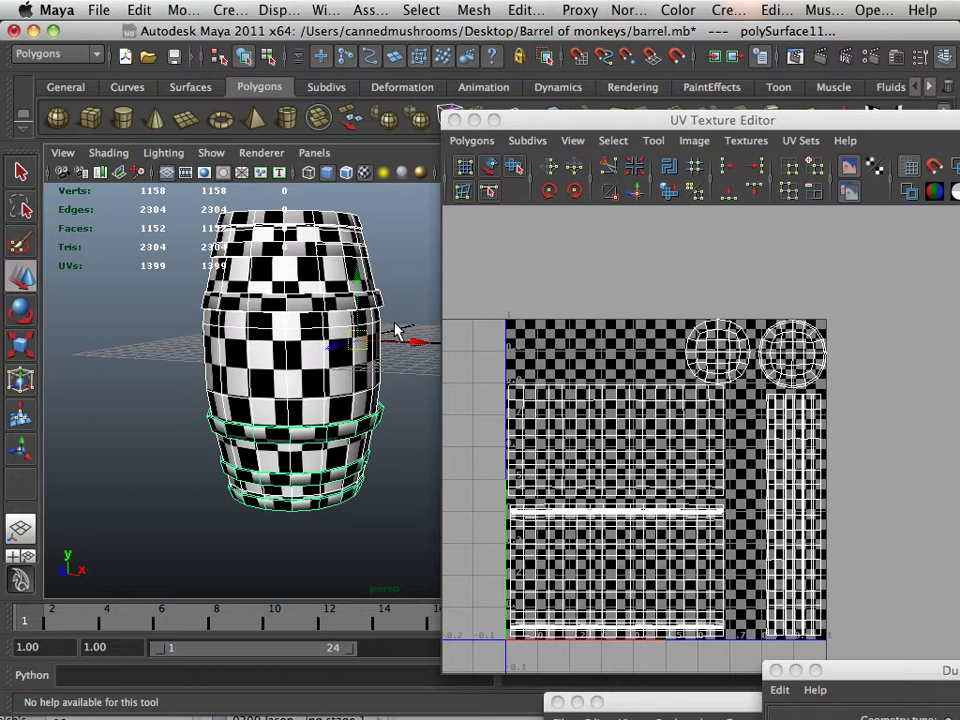
Select all UVs of the outer circular lid shell in the UV layout, expanding a partial selection to the whole shell.
{"action": "scroll", "coordinate": [397, 332], "scroll_direction": "up", "scroll_amount": 2}
{"action": "scroll", "coordinate": [707, 439], "scroll_direction": "up", "scroll_amount": 4}
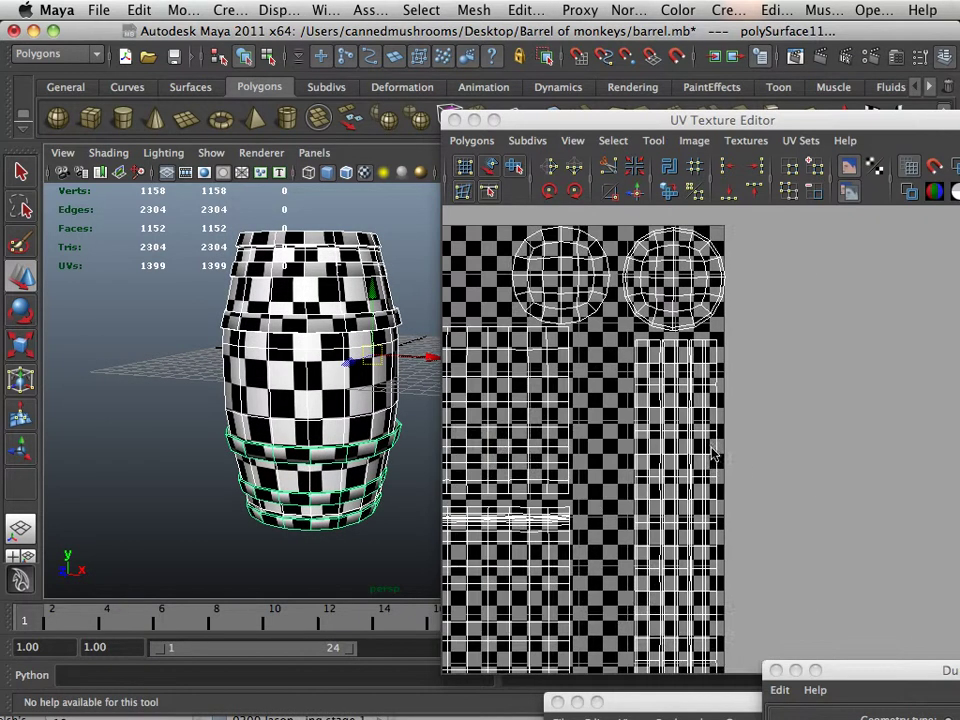
{"action": "middle_click_drag", "start_coordinate": [642, 377], "coordinate": [670, 466], "text": "alt"}
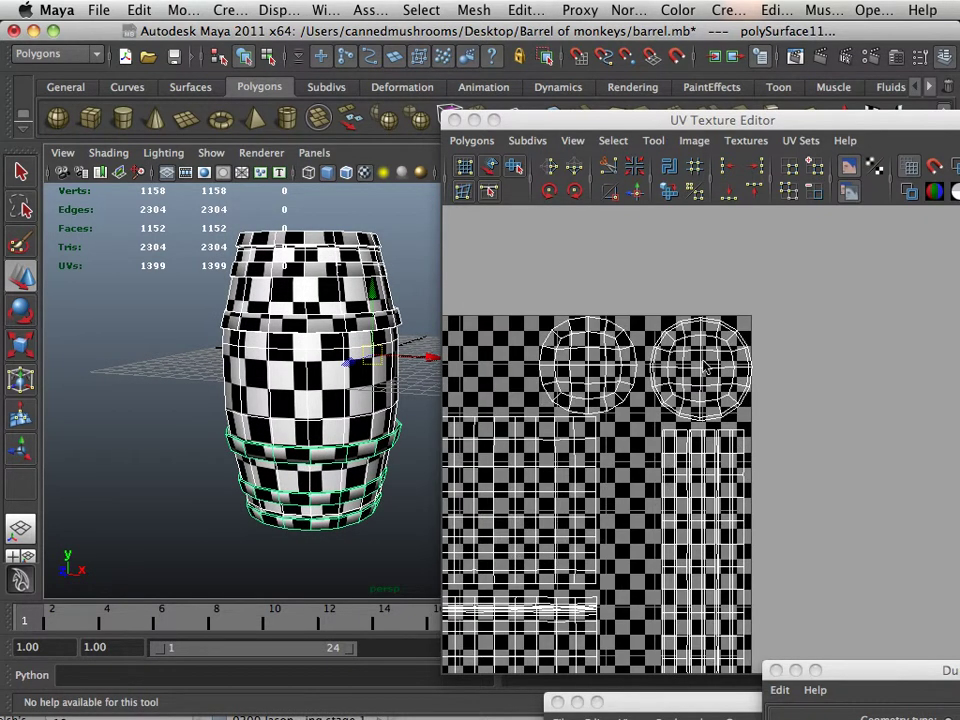
{"action": "scroll", "coordinate": [603, 370], "scroll_direction": "up", "scroll_amount": 2}
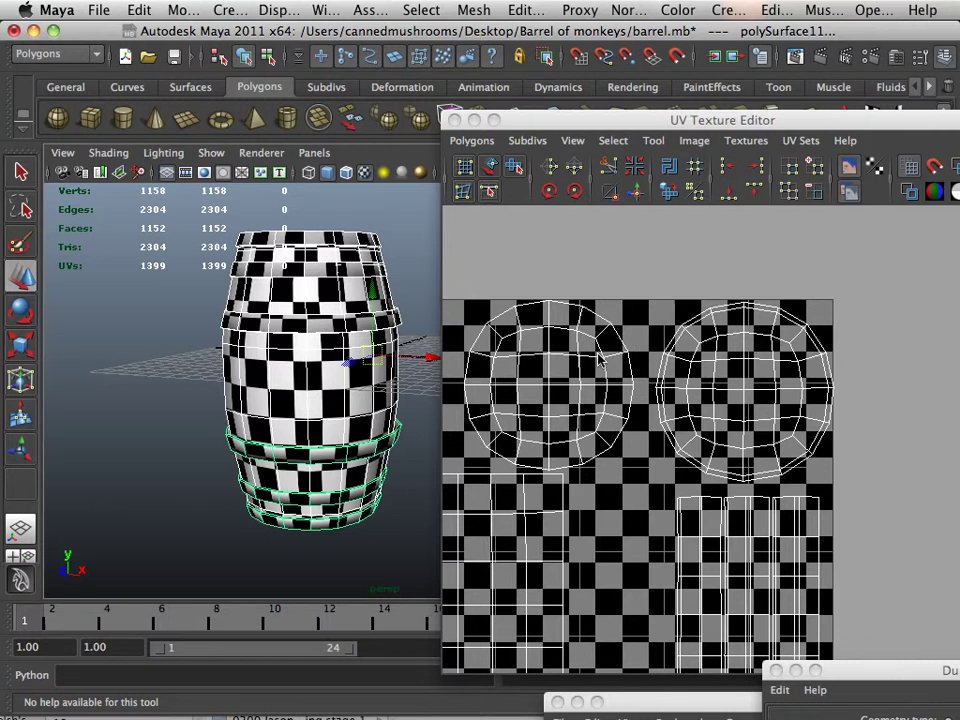
{"action": "left_click_drag", "start_coordinate": [420, 314], "coordinate": [402, 335], "text": "alt"}
{"action": "right_click_drag", "start_coordinate": [760, 430], "coordinate": [838, 423]}
{"action": "left_click_drag", "start_coordinate": [893, 280], "coordinate": [745, 425]}
{"action": "key", "text": "w"}
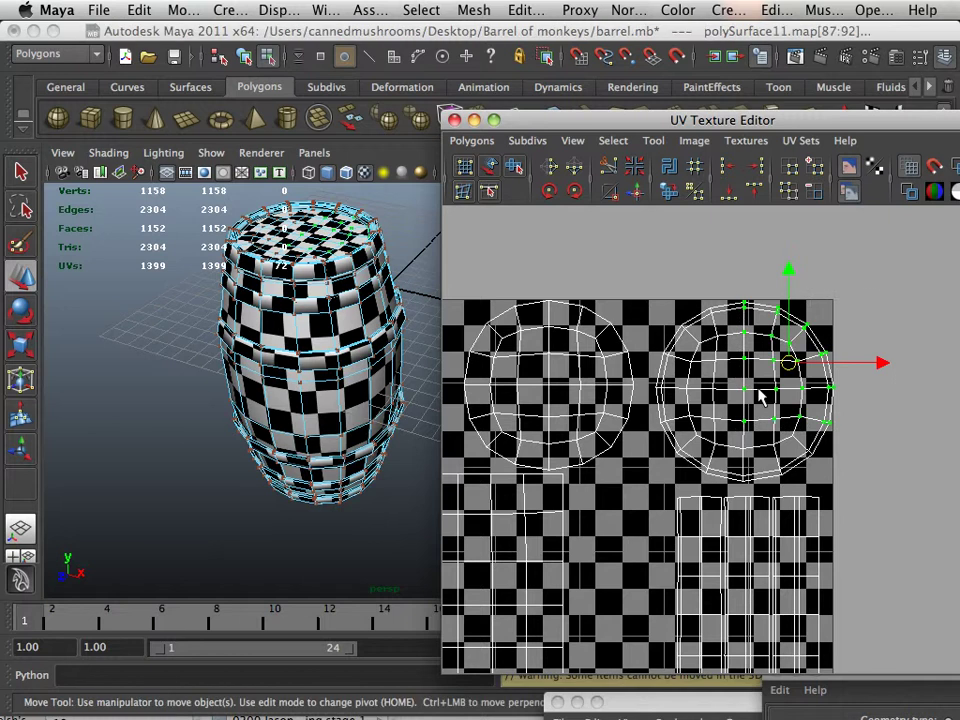
{"action": "right_click_drag", "start_coordinate": [760, 397], "coordinate": [782, 362], "text": "ctrl"}
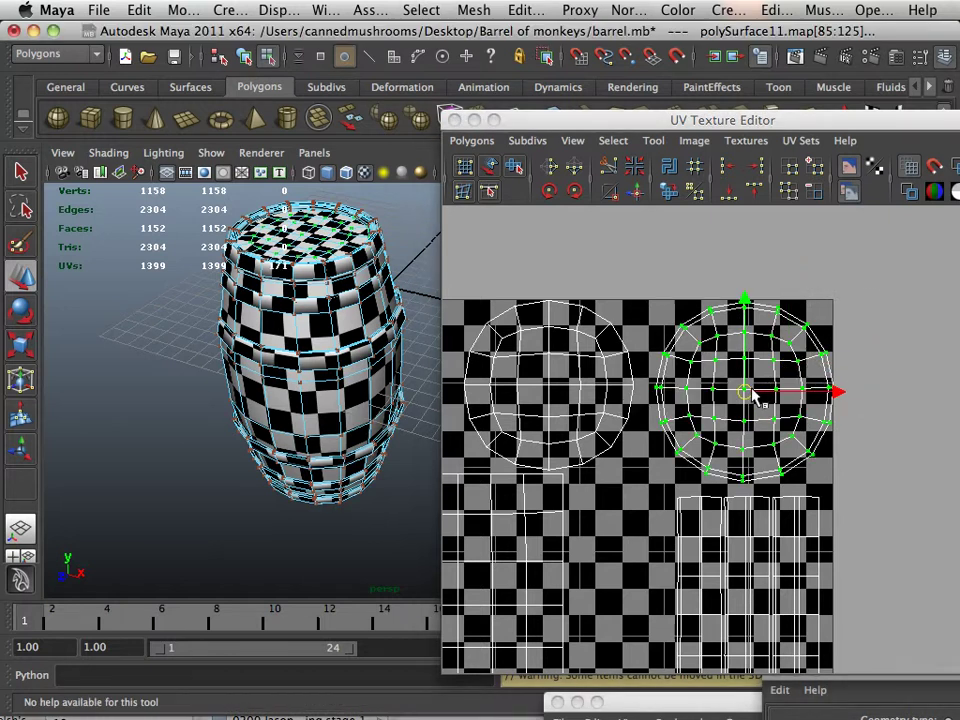
Nudge the selected lid shell slightly within its corner of the UV tile, checking how the checkers shift on both barrel ends.
{"action": "left_click_drag", "start_coordinate": [752, 389], "coordinate": [749, 386]}
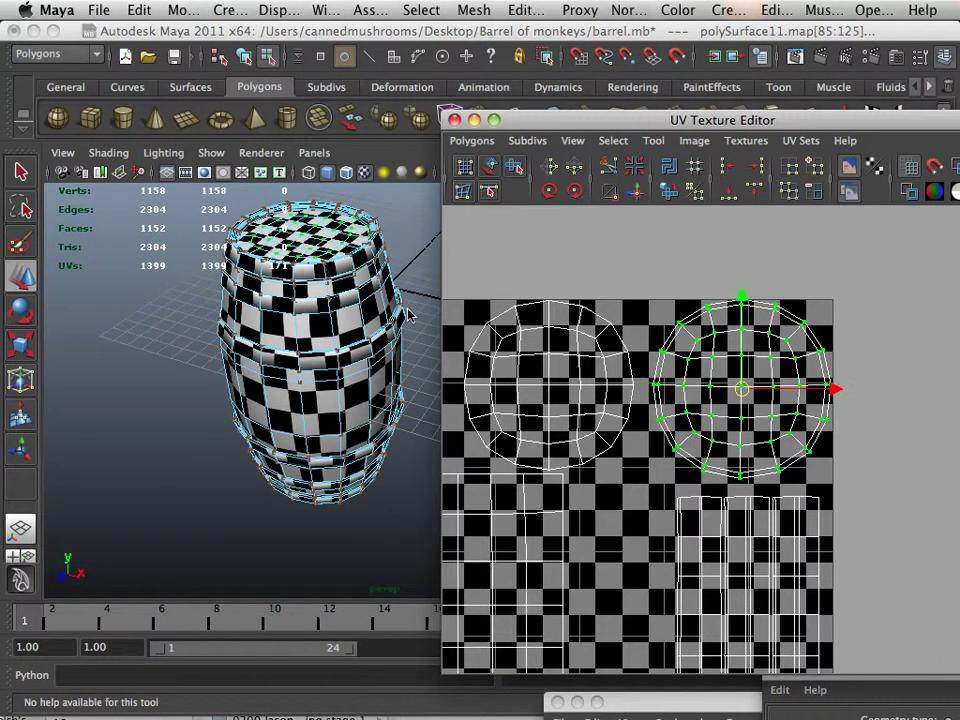
{"action": "middle_click_drag", "start_coordinate": [407, 314], "coordinate": [386, 402], "text": "alt"}
{"action": "right_click_drag", "start_coordinate": [240, 395], "coordinate": [294, 403], "text": "alt"}
{"action": "left_click_drag", "start_coordinate": [294, 403], "coordinate": [400, 432], "text": "alt"}
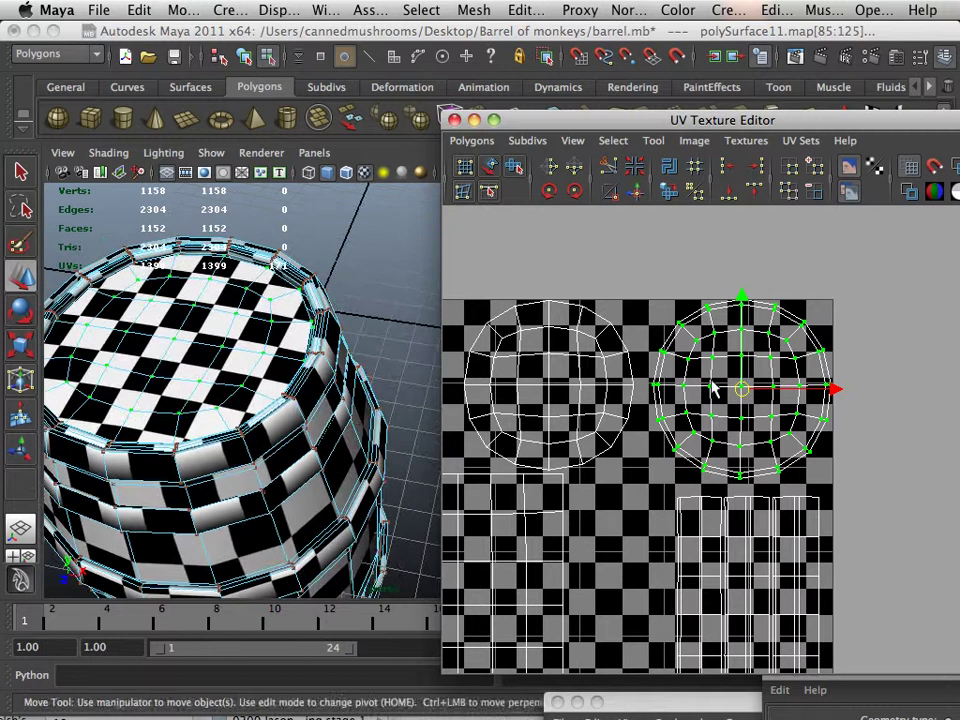
{"action": "left_click", "coordinate": [720, 387]}
{"action": "key", "text": "ctrl+z"}
{"action": "left_click_drag", "start_coordinate": [740, 388], "coordinate": [746, 387]}
{"action": "left_click_drag", "start_coordinate": [338, 450], "coordinate": [272, 318], "text": "alt"}
{"action": "right_click_drag", "start_coordinate": [272, 318], "coordinate": [226, 311], "text": "alt"}
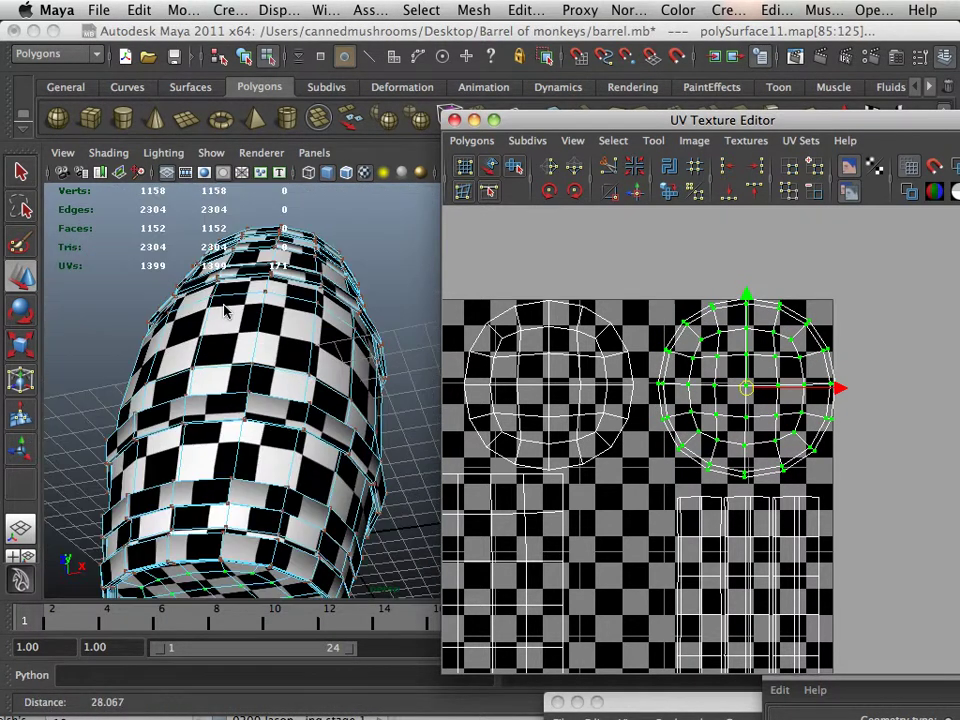
{"action": "left_click_drag", "start_coordinate": [225, 312], "coordinate": [238, 360], "text": "alt"}
{"action": "left_click_drag", "start_coordinate": [742, 388], "coordinate": [735, 396]}
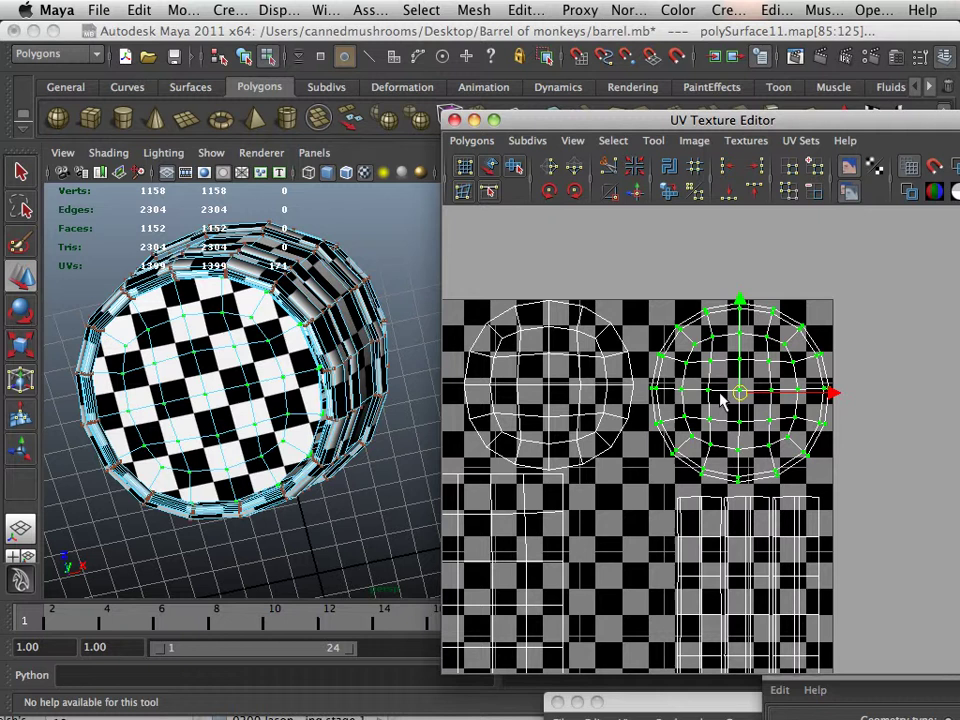
Inspect the checker pattern on the barrel's bottom end, sides and top lid from several angles.
{"action": "left_click_drag", "start_coordinate": [299, 338], "coordinate": [333, 352], "text": "alt"}
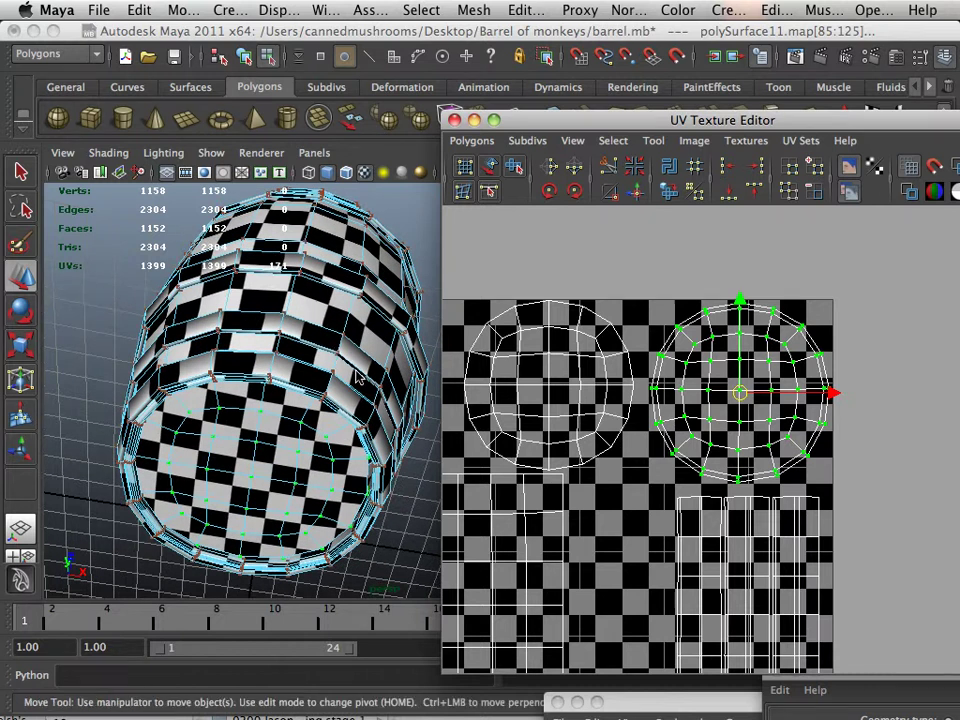
{"action": "right_click_drag", "start_coordinate": [358, 377], "coordinate": [317, 364], "text": "alt"}
{"action": "left_click_drag", "start_coordinate": [306, 360], "coordinate": [296, 467], "text": "alt"}
{"action": "right_click_drag", "start_coordinate": [296, 467], "coordinate": [240, 445], "text": "alt"}
{"action": "middle_click_drag", "start_coordinate": [240, 442], "coordinate": [265, 418], "text": "alt"}
{"action": "left_click_drag", "start_coordinate": [248, 406], "coordinate": [241, 447], "text": "alt"}
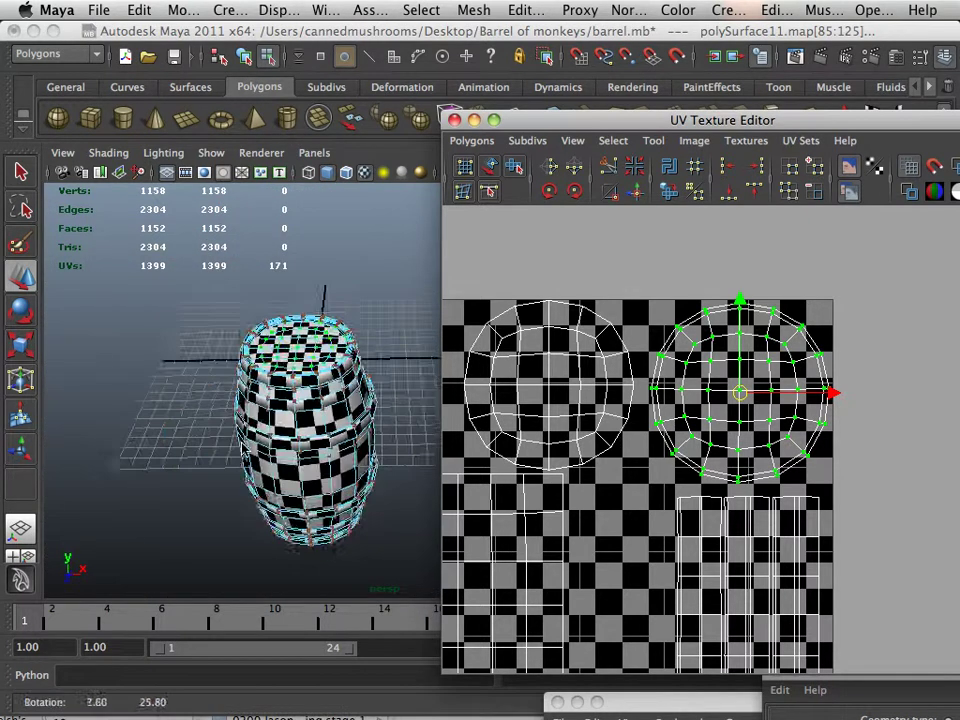
{"action": "right_click_drag", "start_coordinate": [241, 447], "coordinate": [262, 401], "text": "alt"}
{"action": "middle_click_drag", "start_coordinate": [236, 392], "coordinate": [281, 390], "text": "alt"}
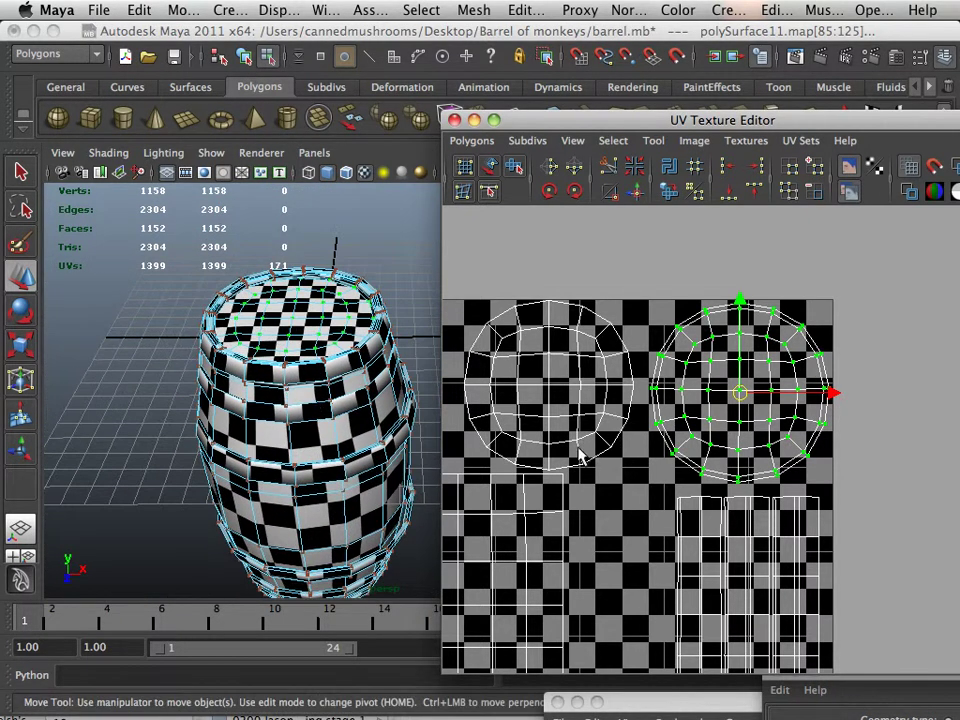
Examine the full UV layout, including the unused areas above the side shells and beside the hoop strips.
{"action": "right_click_drag", "start_coordinate": [661, 461], "coordinate": [458, 418], "text": "alt"}
{"action": "mouse_move", "coordinate": [508, 440]}
{"action": "middle_mouse_down", "text": "alt"}
{"action": "mouse_move", "coordinate": [589, 452]}
{"action": "mouse_move", "coordinate": [649, 438]}
{"action": "middle_mouse_up", "text": "alt"}
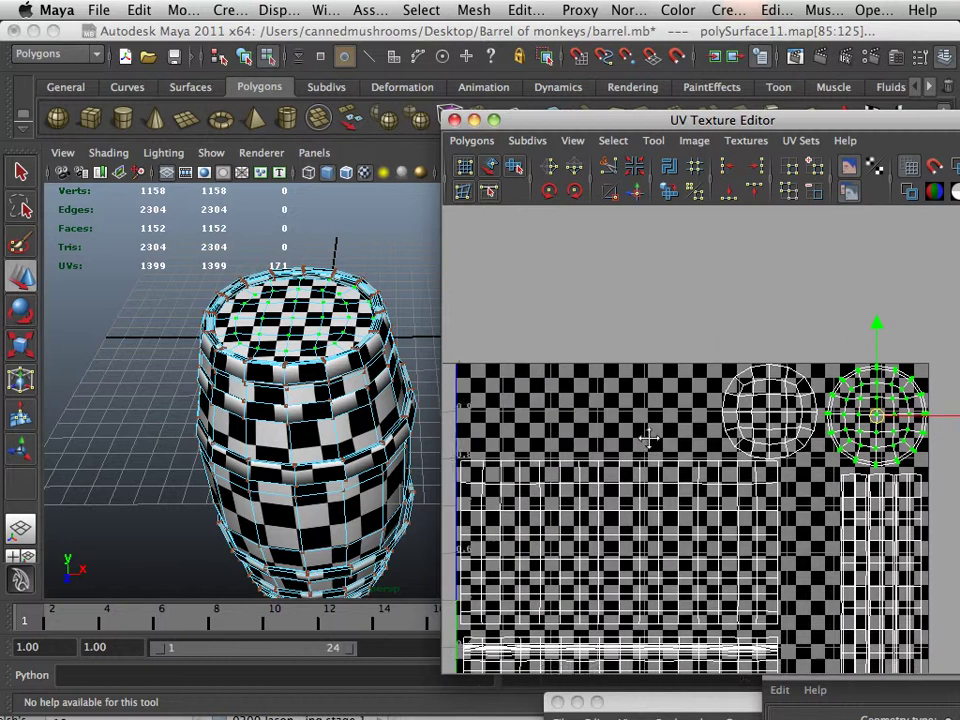
{"action": "right_click_drag", "start_coordinate": [648, 437], "coordinate": [497, 405], "text": "alt"}
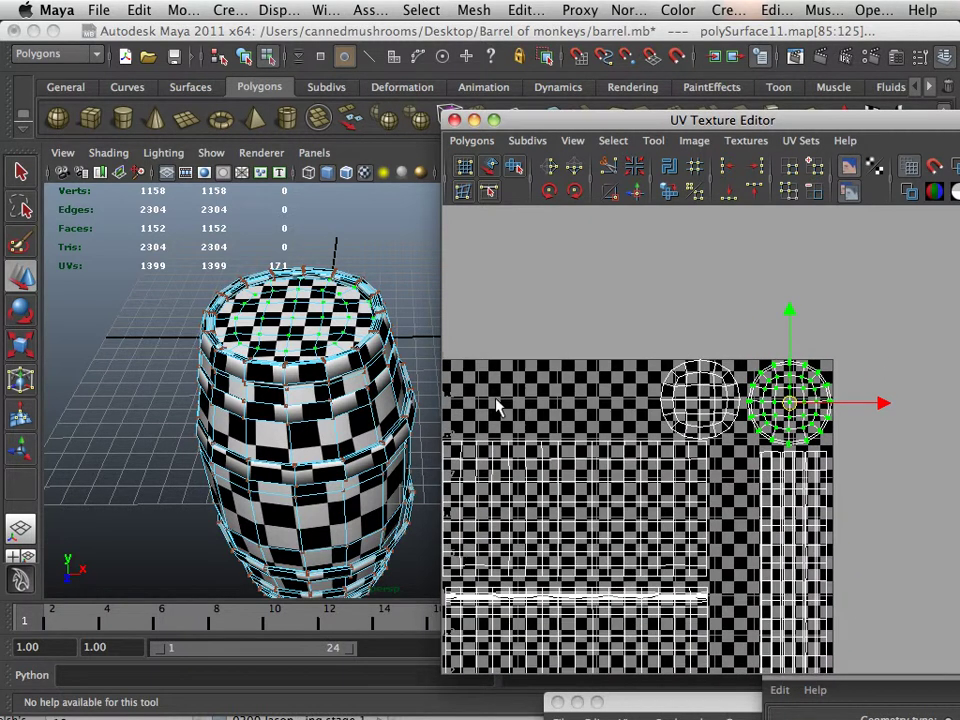
{"action": "middle_click_drag", "start_coordinate": [613, 482], "coordinate": [703, 410], "text": "alt"}
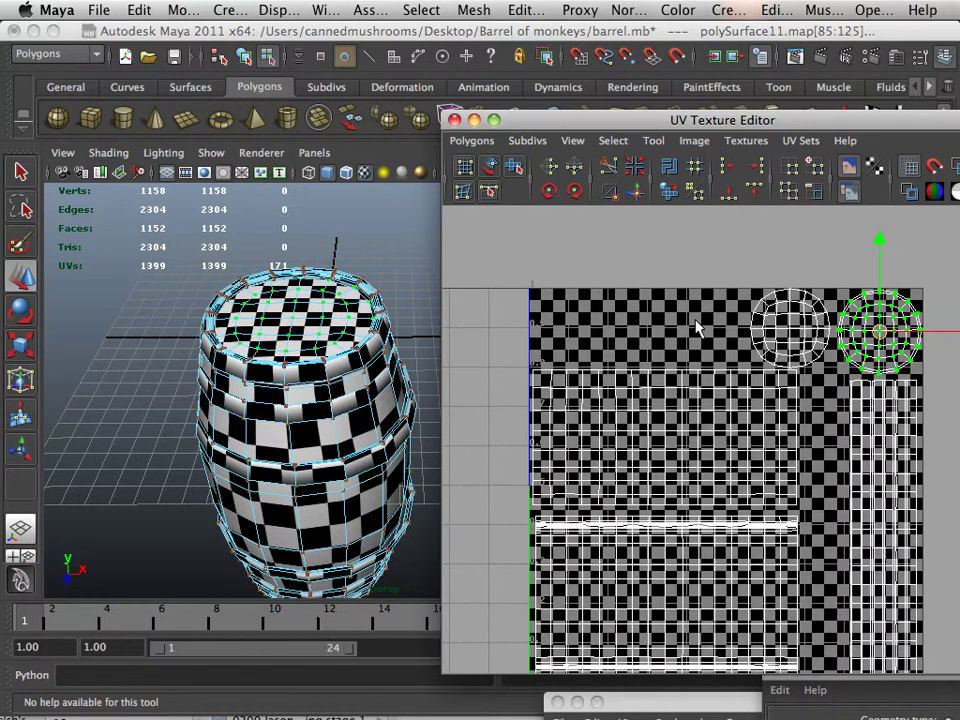
{"action": "middle_click_drag", "start_coordinate": [708, 363], "coordinate": [655, 302], "text": "alt"}
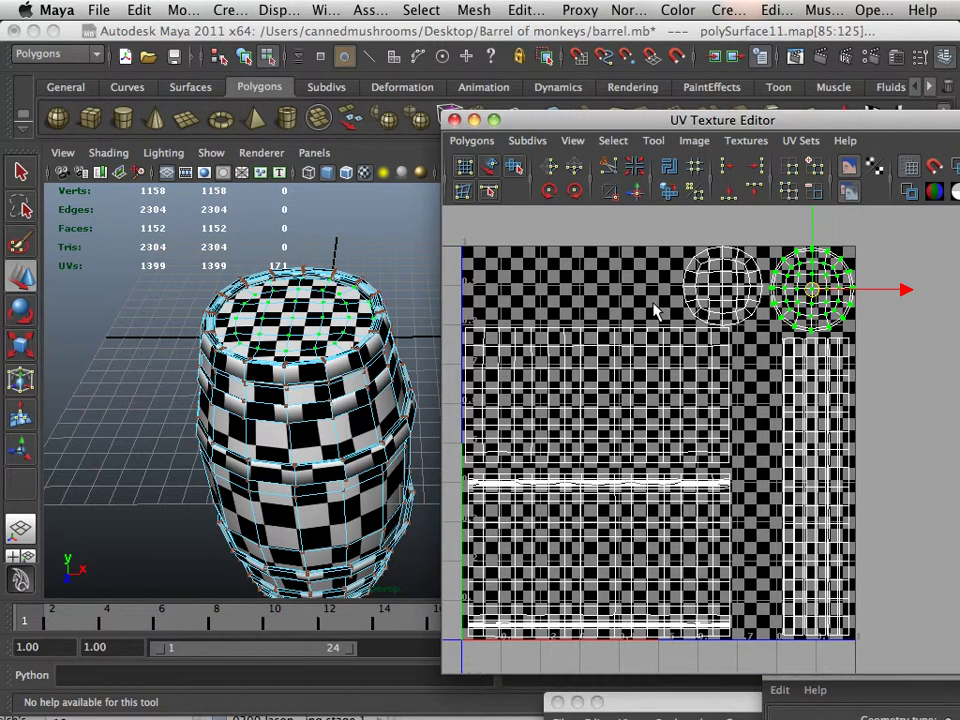
{"action": "middle_click_drag", "start_coordinate": [805, 427], "coordinate": [750, 409], "text": "alt"}
{"action": "right_click_drag", "start_coordinate": [750, 409], "coordinate": [782, 359], "text": "alt"}
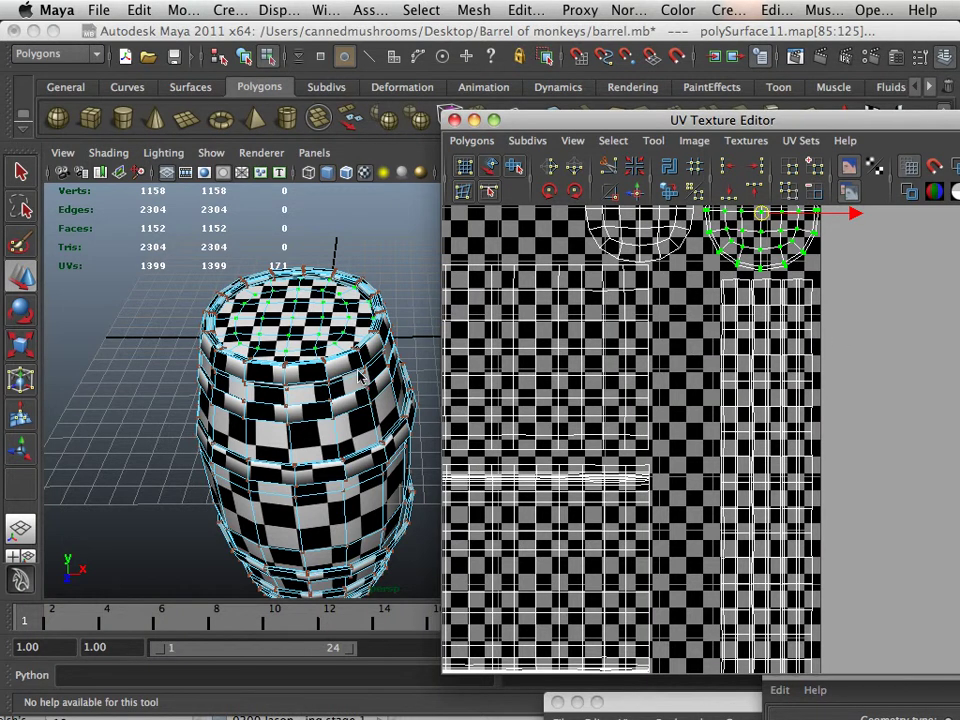
Examine the checkers around the barrel's lid and hoops, returning to object mode with only the upper hoops and lid mesh selected.
{"action": "left_click_drag", "start_coordinate": [360, 376], "coordinate": [294, 497], "text": "alt"}
{"action": "right_click_drag", "start_coordinate": [294, 497], "coordinate": [350, 490], "text": "alt"}
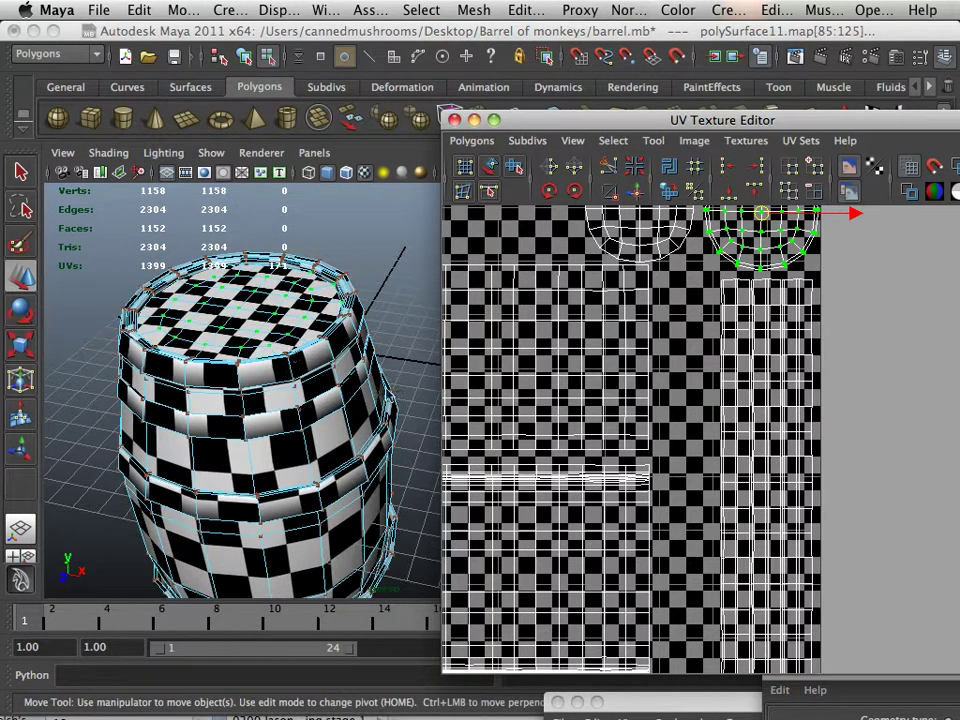
{"action": "left_click_drag", "start_coordinate": [283, 347], "coordinate": [303, 382], "text": "alt"}
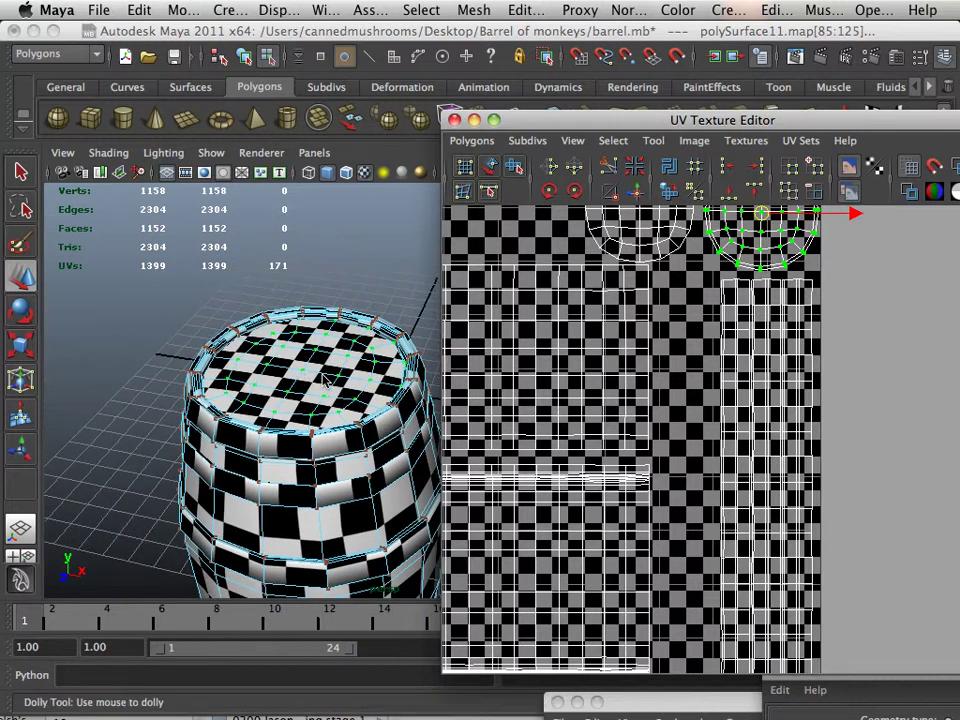
{"action": "scroll", "coordinate": [323, 380], "scroll_direction": "down", "scroll_amount": 2}
{"action": "middle_click_drag", "start_coordinate": [323, 380], "coordinate": [333, 341], "text": "alt"}
{"action": "scroll", "coordinate": [333, 341], "scroll_direction": "up", "scroll_amount": 2}
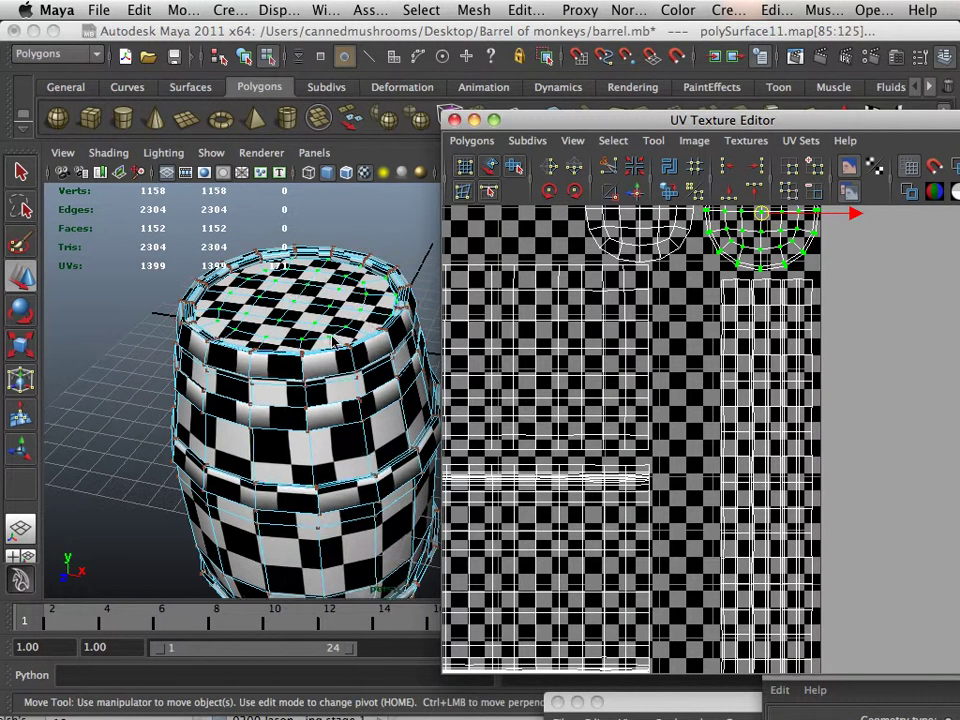
{"action": "right_click_drag", "start_coordinate": [337, 341], "coordinate": [405, 316]}
{"action": "left_click", "coordinate": [350, 338]}
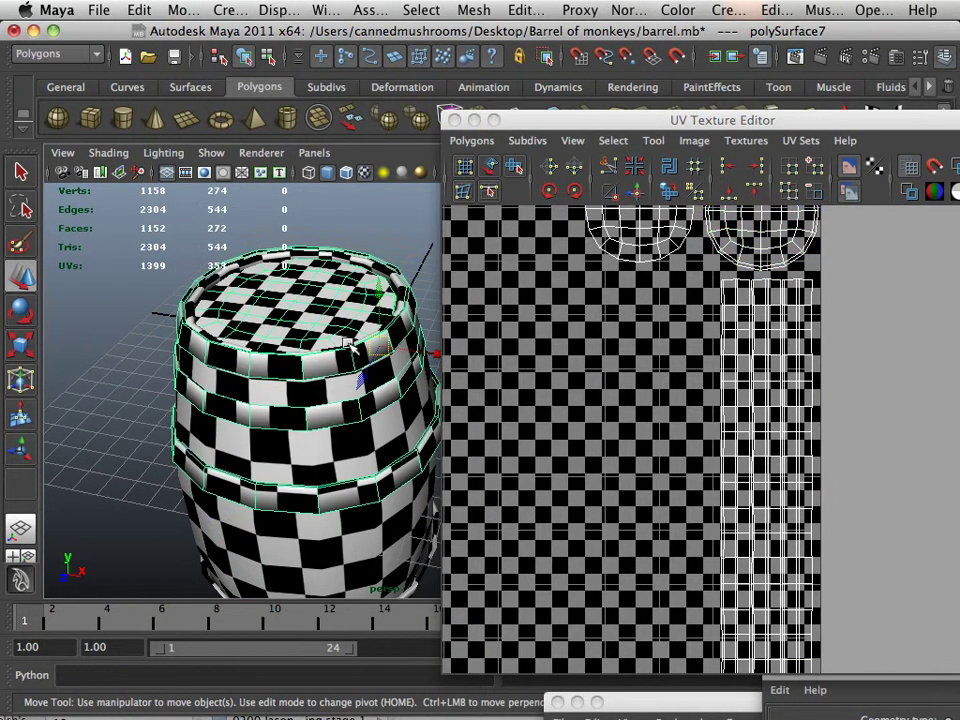
{"action": "left_click_drag", "start_coordinate": [350, 340], "coordinate": [336, 413], "text": "alt"}
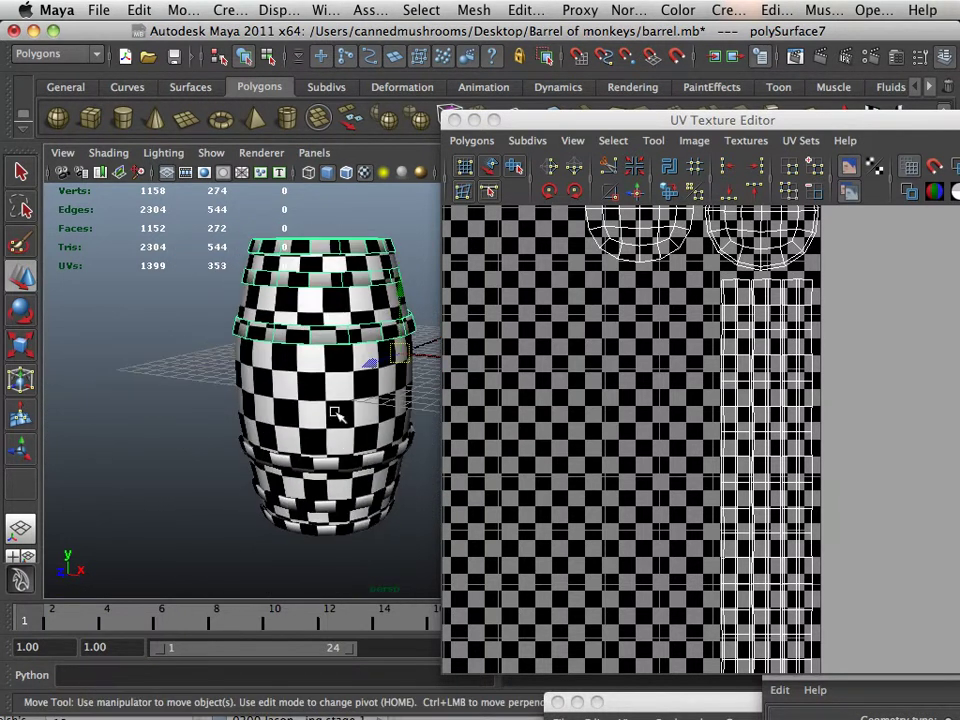
{"action": "right_click_drag", "start_coordinate": [358, 454], "coordinate": [335, 393], "text": "alt"}
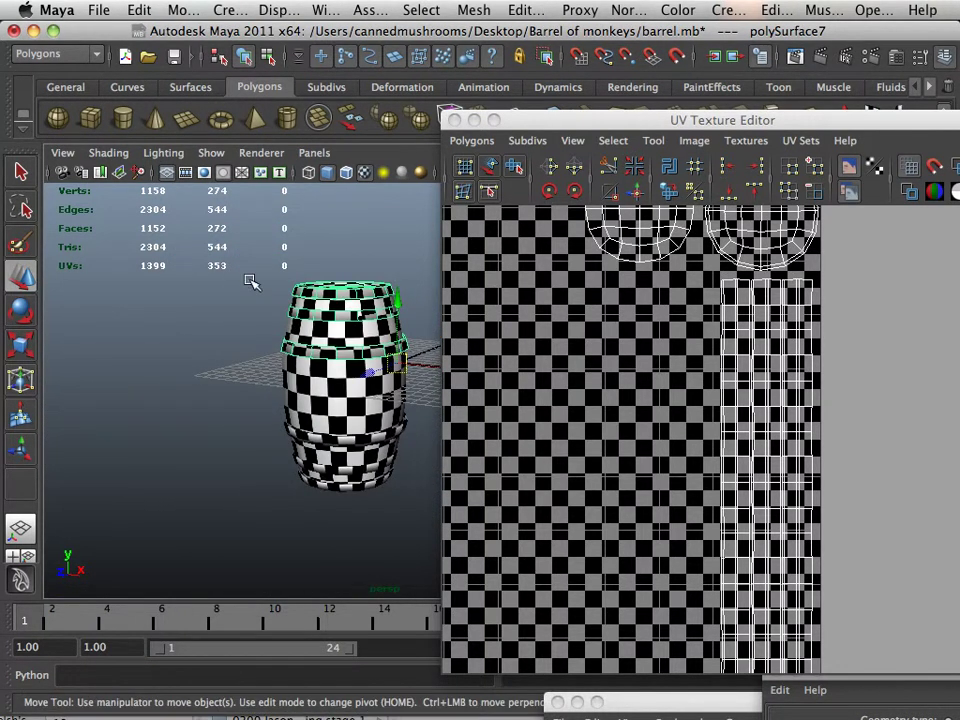
Select the whole barrel, duplicate it, and move the copy about 14.5 cm along negative Z.
{"action": "left_click_drag", "start_coordinate": [246, 279], "coordinate": [401, 546]}
{"action": "middle_click_drag", "start_coordinate": [386, 405], "coordinate": [381, 459], "text": "alt"}
{"action": "right_click_drag", "start_coordinate": [616, 413], "coordinate": [578, 409], "text": "alt"}
{"action": "middle_click_drag", "start_coordinate": [373, 377], "coordinate": [297, 369], "text": "alt"}
{"action": "left_click_drag", "start_coordinate": [297, 369], "coordinate": [208, 390], "text": "alt"}
{"action": "middle_click_drag", "start_coordinate": [351, 403], "coordinate": [268, 418], "text": "alt"}
{"action": "key", "text": "ctrl+d"}
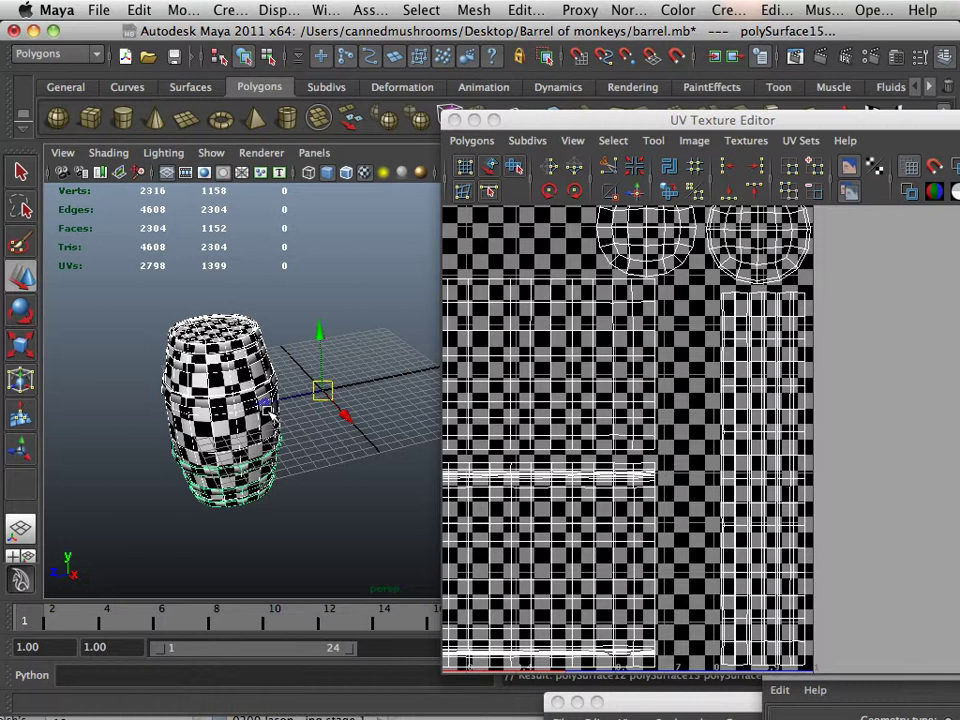
{"action": "left_click_drag", "start_coordinate": [256, 400], "coordinate": [416, 363]}
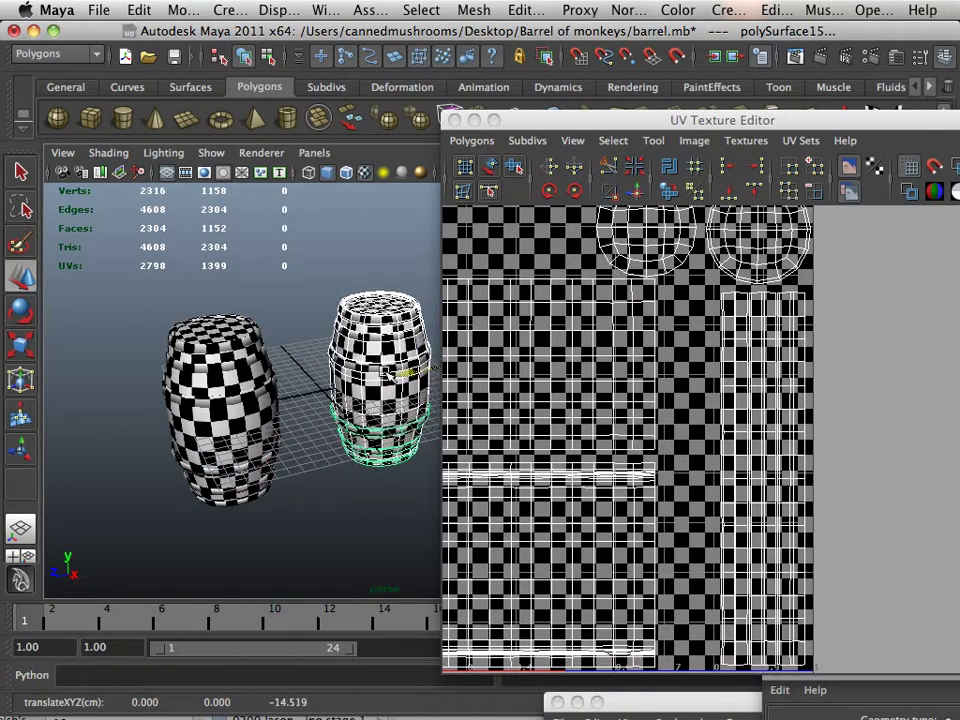
{"action": "middle_click_drag", "start_coordinate": [348, 366], "coordinate": [307, 350], "text": "alt"}
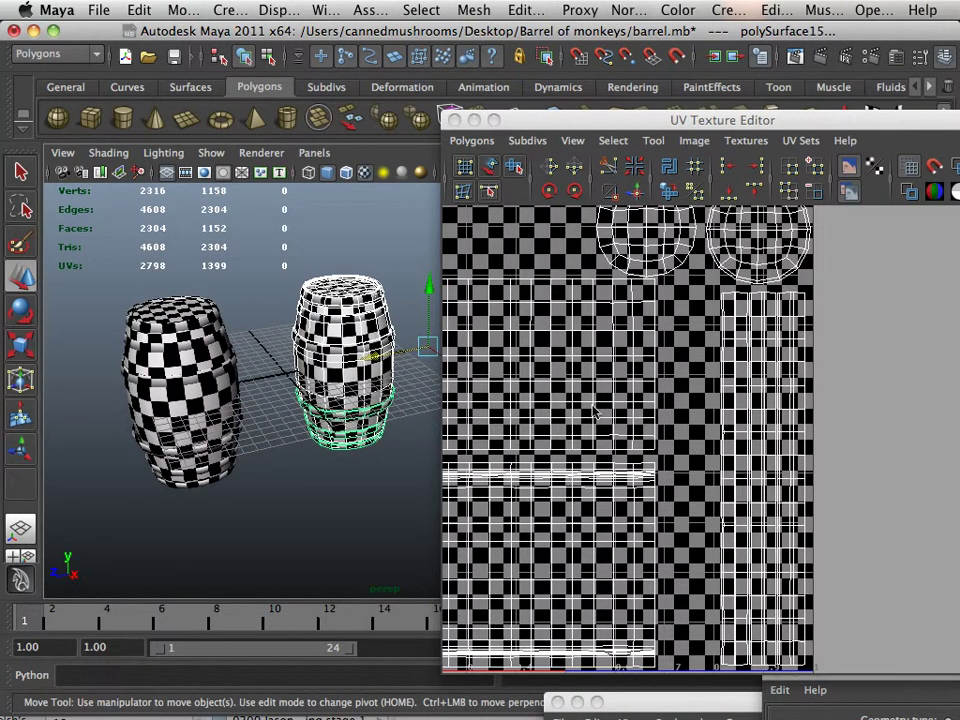
Select the duplicate barrel's upper hoop UV shells and move them horizontally outside the 0–1 tile beside the lower hoop shells.
{"action": "left_click", "coordinate": [705, 432]}
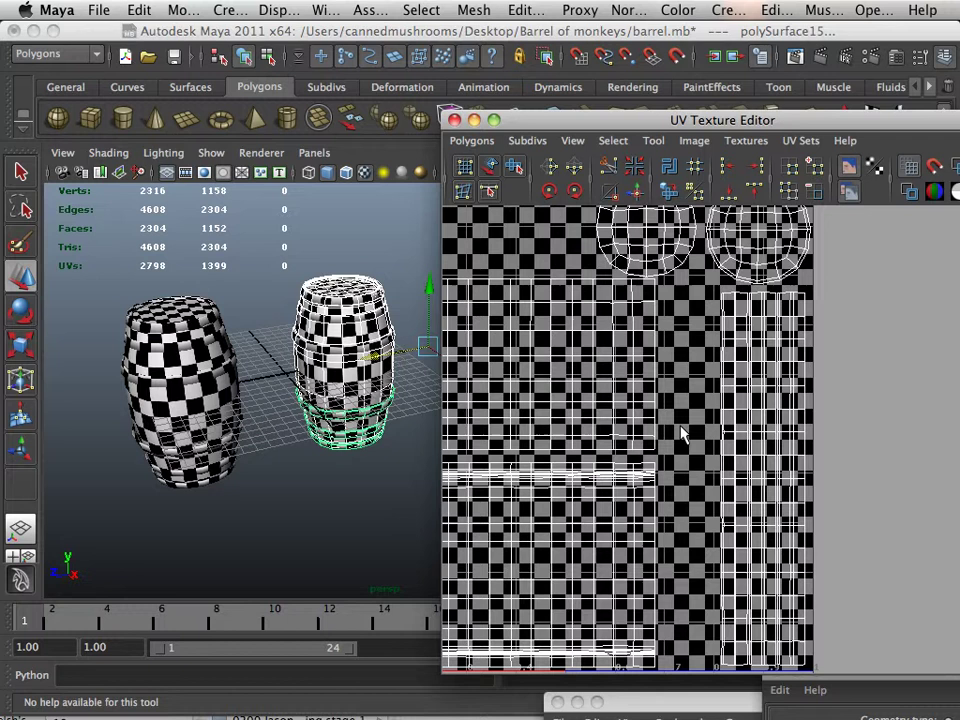
{"action": "right_click_drag", "start_coordinate": [800, 410], "coordinate": [860, 394]}
{"action": "left_click", "coordinate": [801, 389]}
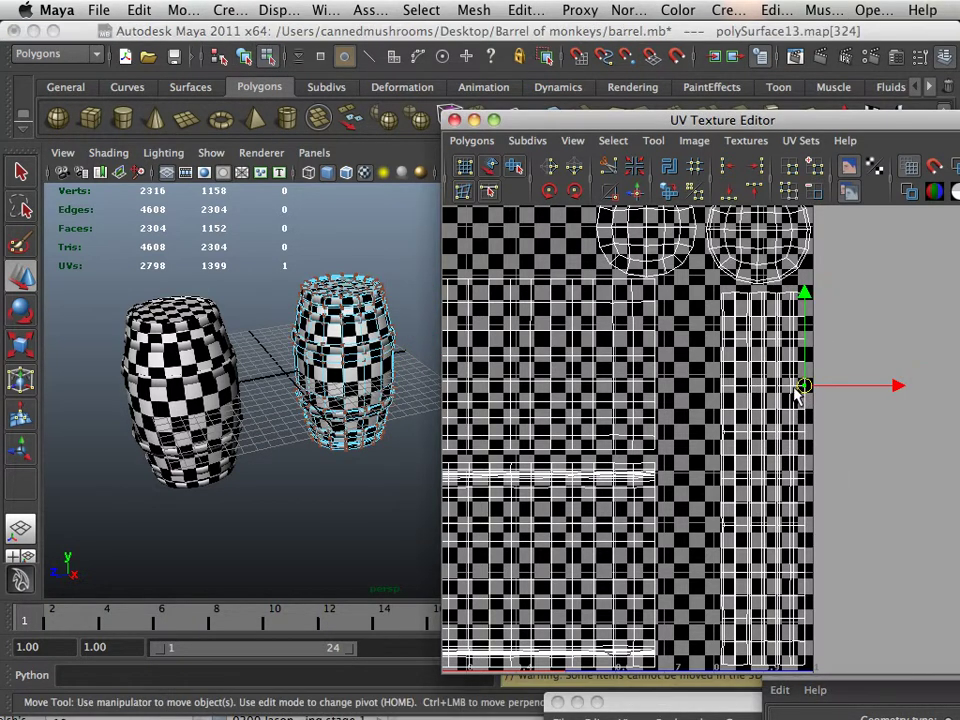
{"action": "left_click", "coordinate": [761, 393], "text": "shift"}
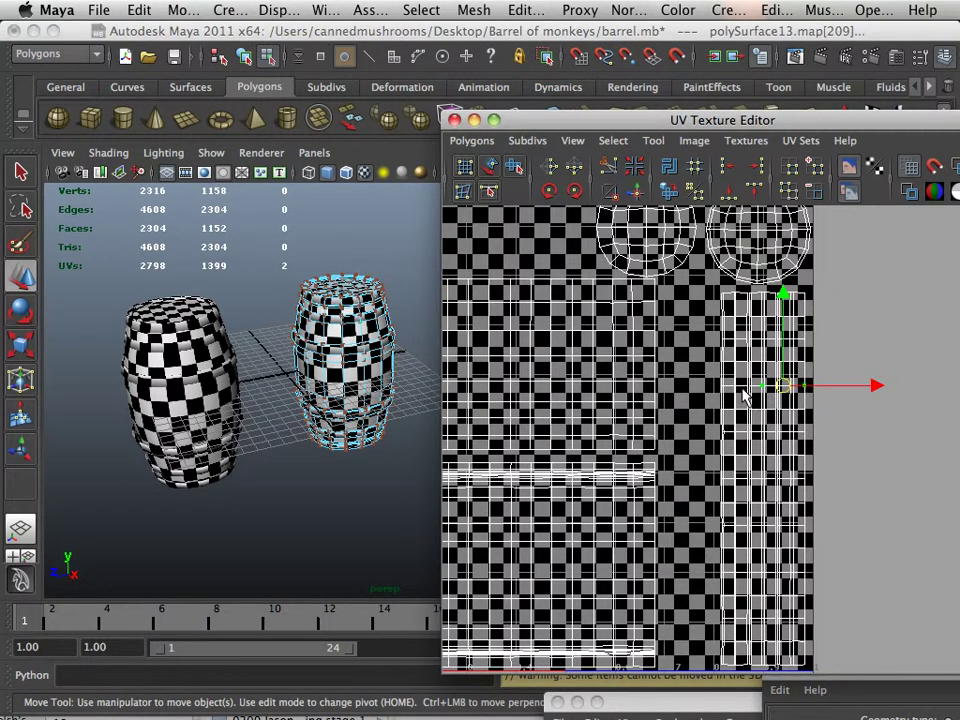
{"action": "left_click", "coordinate": [736, 392], "text": "shift"}
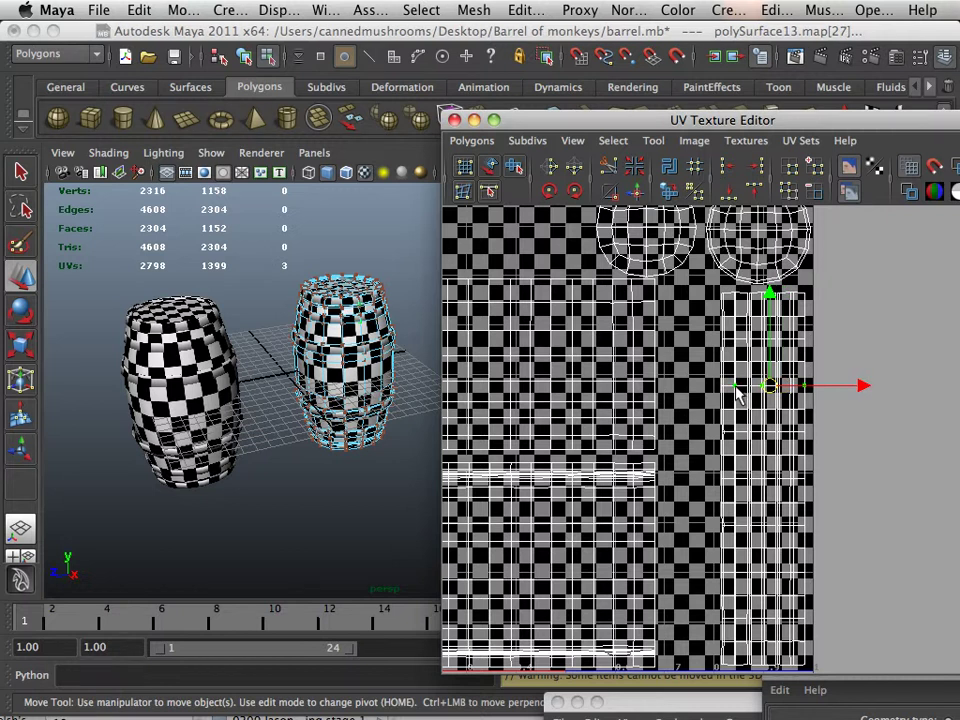
{"action": "right_click_drag", "start_coordinate": [736, 395], "coordinate": [795, 365], "text": "ctrl"}
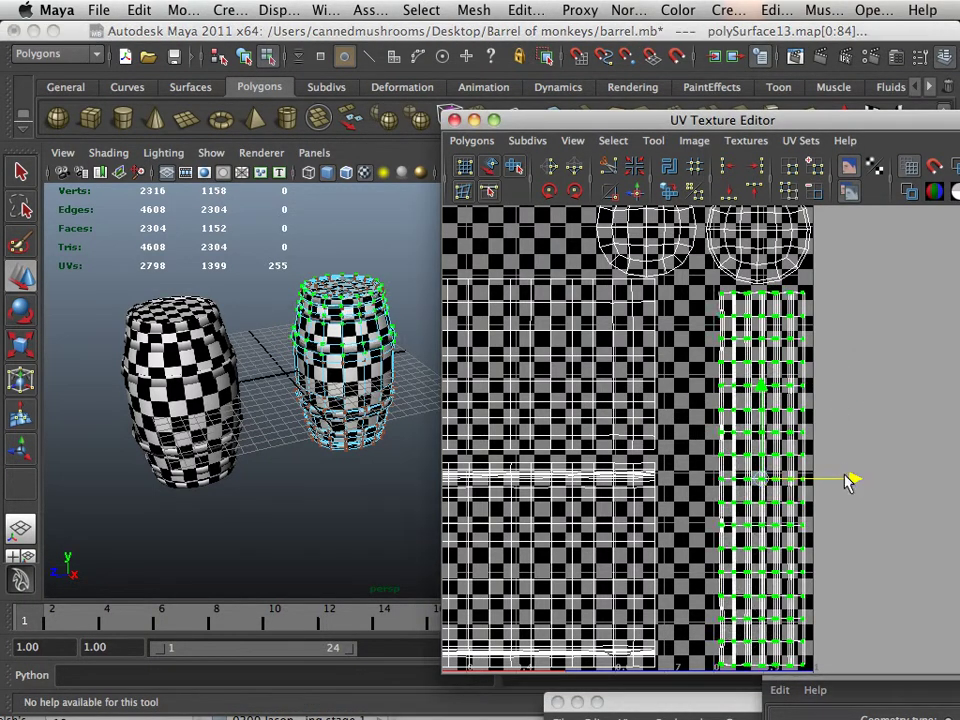
{"action": "left_click_drag", "start_coordinate": [851, 479], "coordinate": [938, 484]}
{"action": "right_click_drag", "start_coordinate": [945, 491], "coordinate": [786, 450], "text": "alt"}
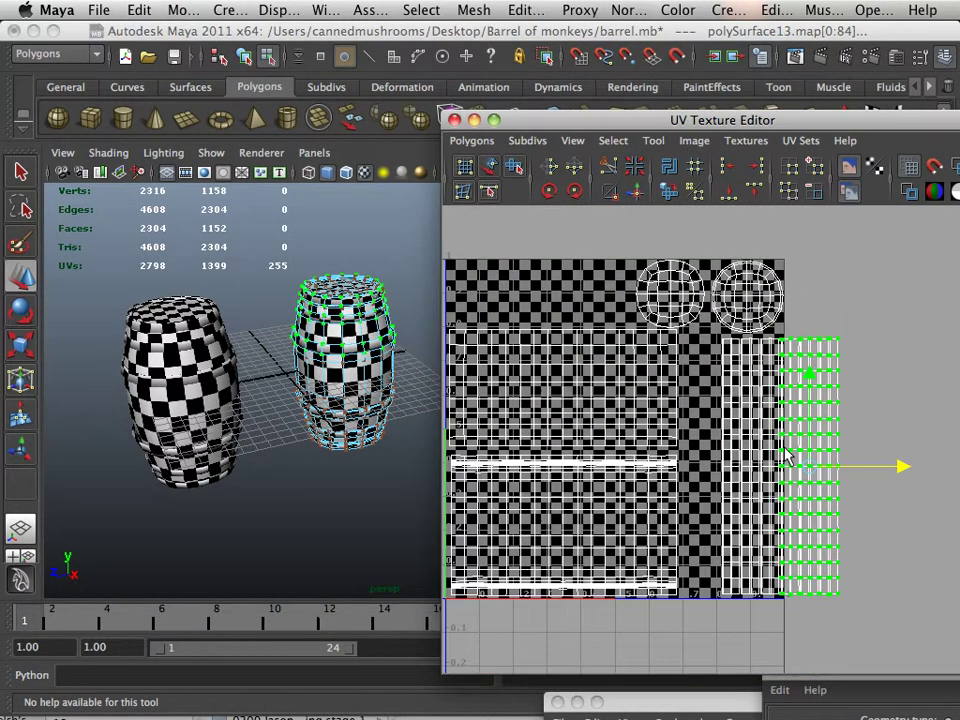
{"action": "middle_click_drag", "start_coordinate": [898, 554], "coordinate": [864, 543], "text": "alt"}
Select both sets of hoop UV shells, move them toward the barrel side shells, and scale them down uniformly to fit inside the tile.
{"action": "right_click_drag", "start_coordinate": [735, 413], "coordinate": [785, 400], "text": "ctrl"}
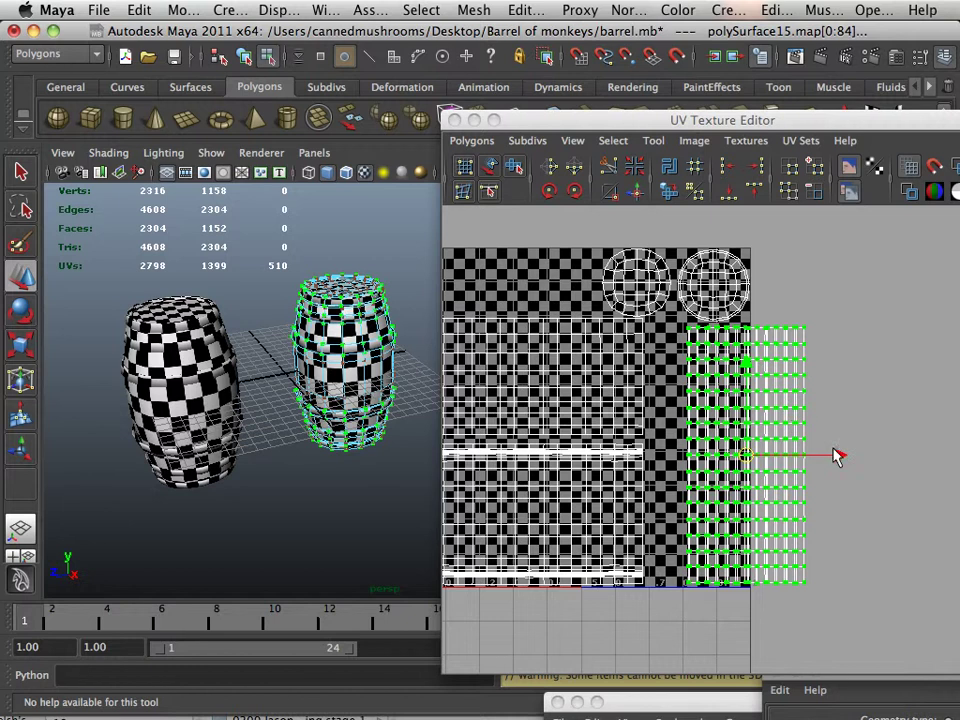
{"action": "left_click_drag", "start_coordinate": [838, 456], "coordinate": [790, 457]}
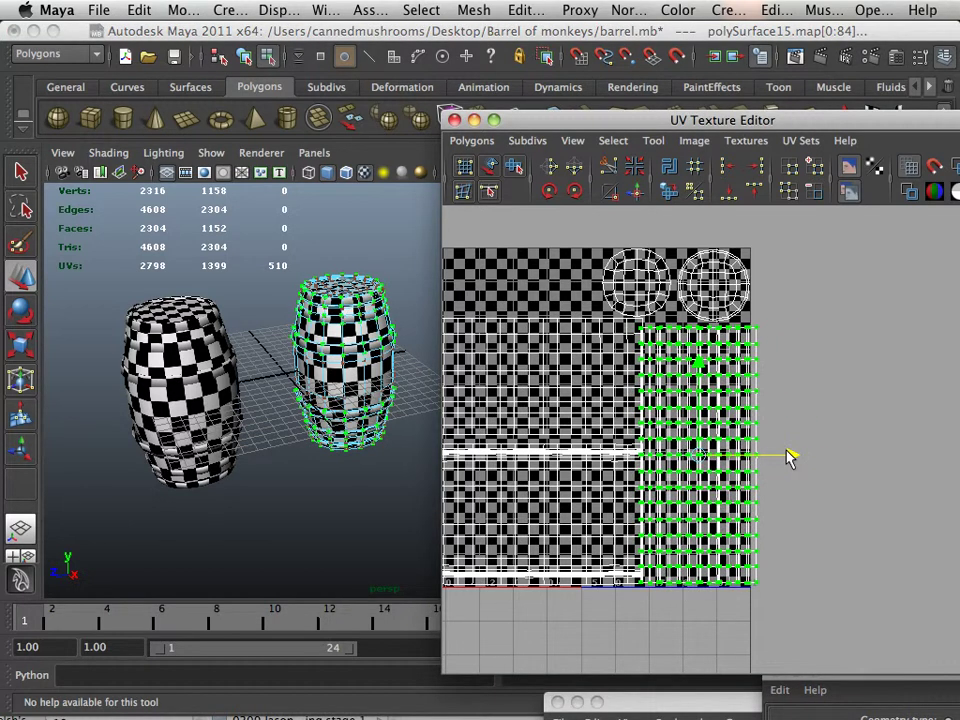
{"action": "key", "text": "r"}
{"action": "left_click_drag", "start_coordinate": [700, 455], "coordinate": [697, 456]}
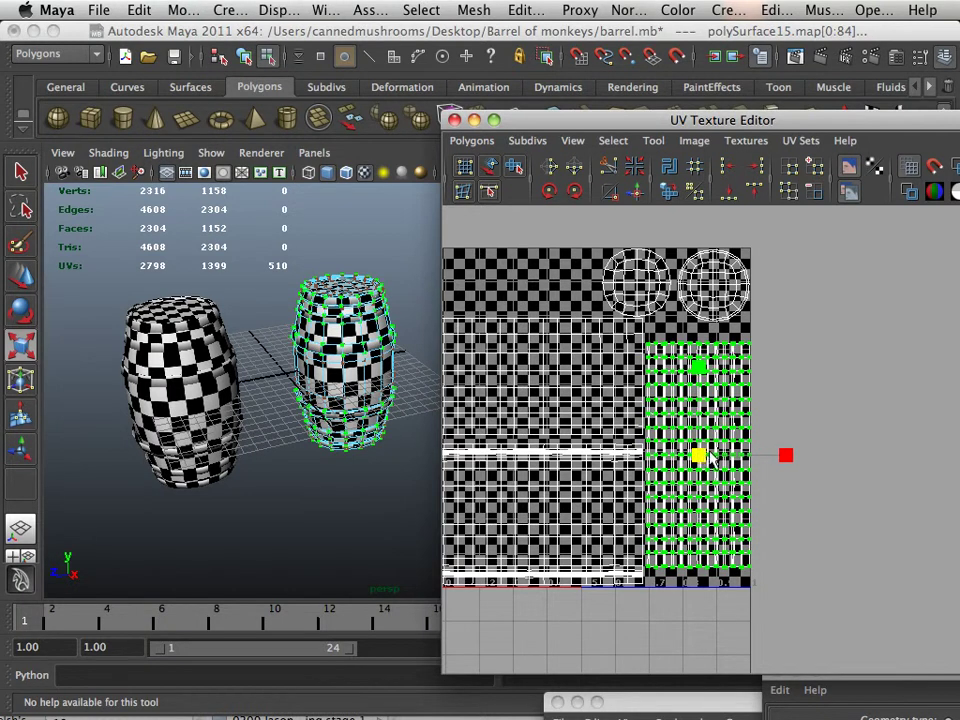
Move the duplicate barrel's selected hoop UV shells slightly down toward the lower edge of the 0–1 tile.
{"action": "scroll", "coordinate": [720, 458], "scroll_direction": "up", "scroll_amount": 3}
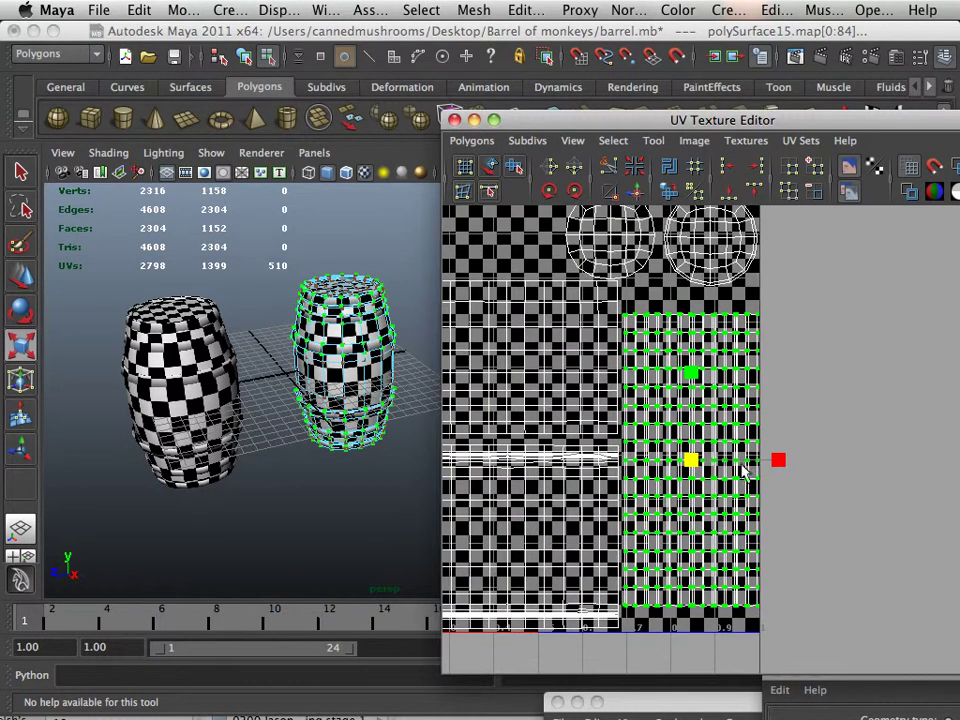
{"action": "key", "text": "w"}
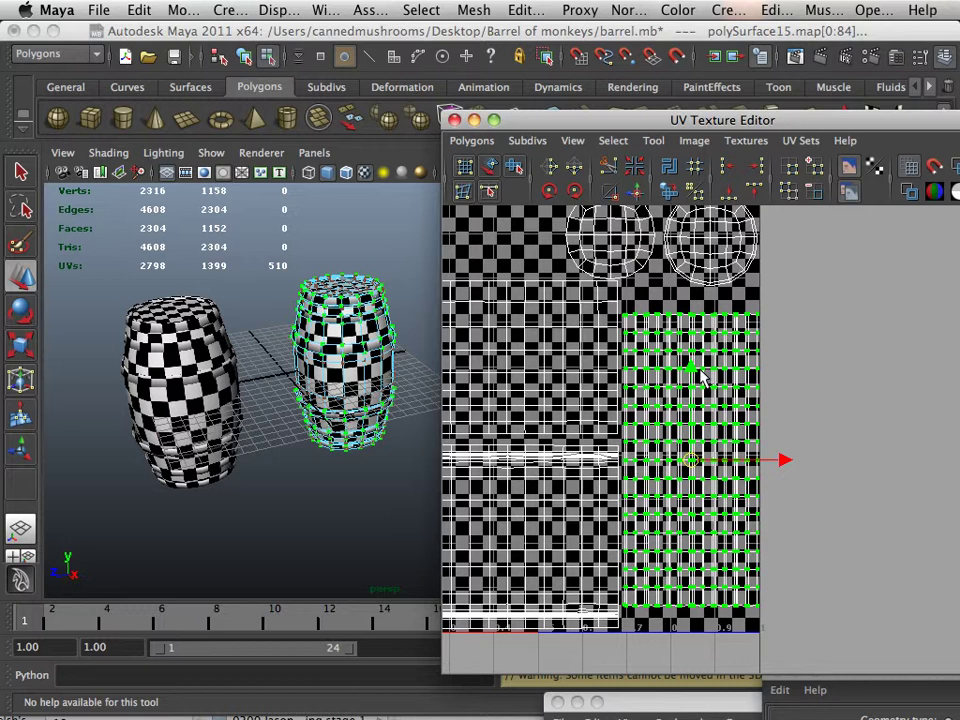
{"action": "left_click_drag", "start_coordinate": [700, 374], "coordinate": [700, 396]}
Select one of the overlapping smaller circular end-cap shells and move it horizontally beside its twin, leaving a small gap.
{"action": "middle_click_drag", "start_coordinate": [704, 322], "coordinate": [782, 470], "text": "alt"}
{"action": "left_click", "coordinate": [713, 397]}
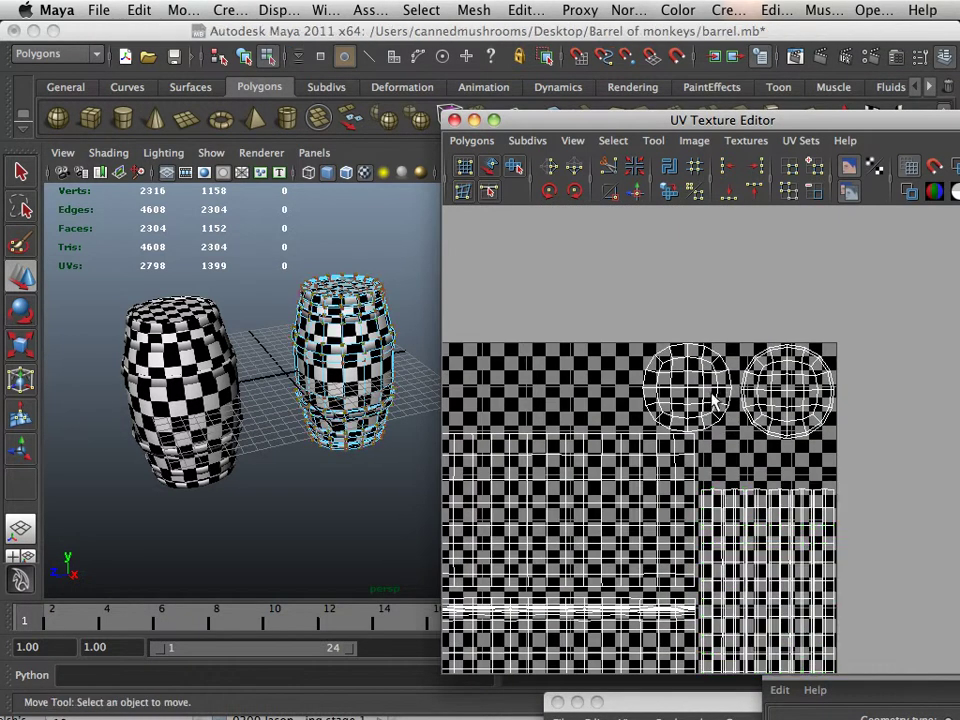
{"action": "left_click", "coordinate": [706, 392]}
{"action": "right_click_drag", "start_coordinate": [706, 394], "coordinate": [765, 385], "text": "ctrl"}
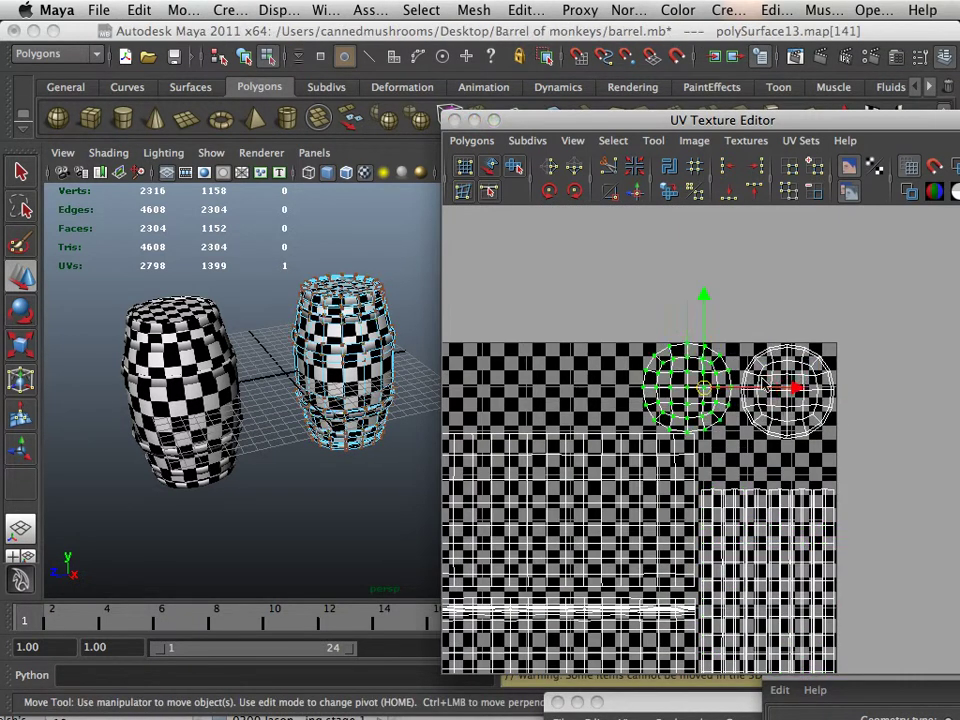
{"action": "left_click_drag", "start_coordinate": [795, 388], "coordinate": [695, 390]}
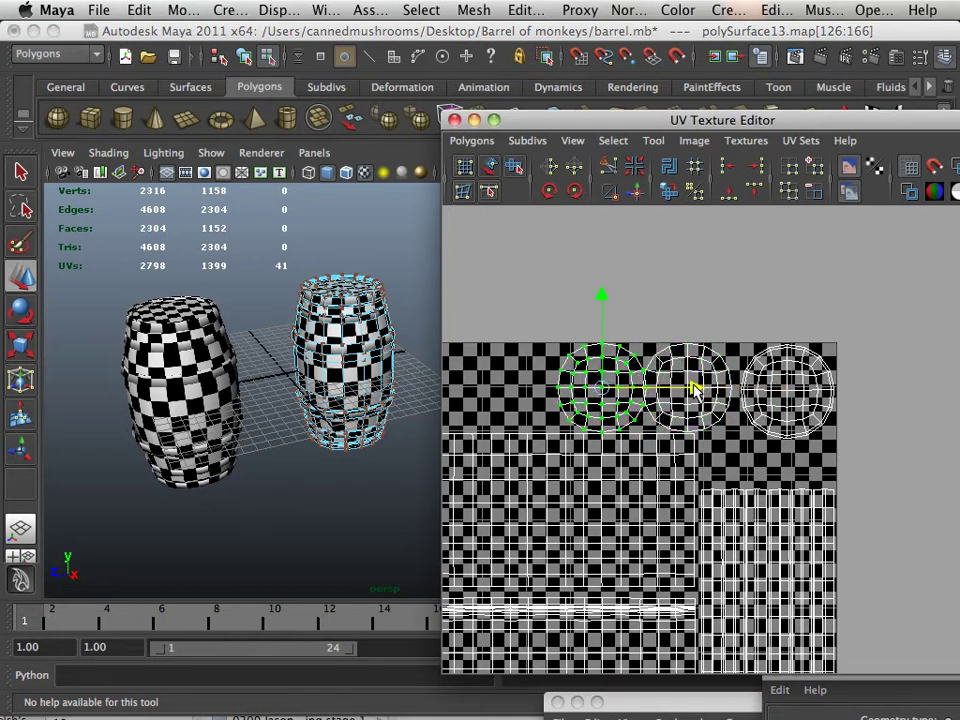
{"action": "right_click_drag", "start_coordinate": [642, 384], "coordinate": [828, 468], "text": "alt"}
{"action": "middle_click_drag", "start_coordinate": [722, 453], "coordinate": [794, 476], "text": "alt"}
{"action": "scroll", "coordinate": [790, 473], "scroll_direction": "down", "scroll_amount": 1}
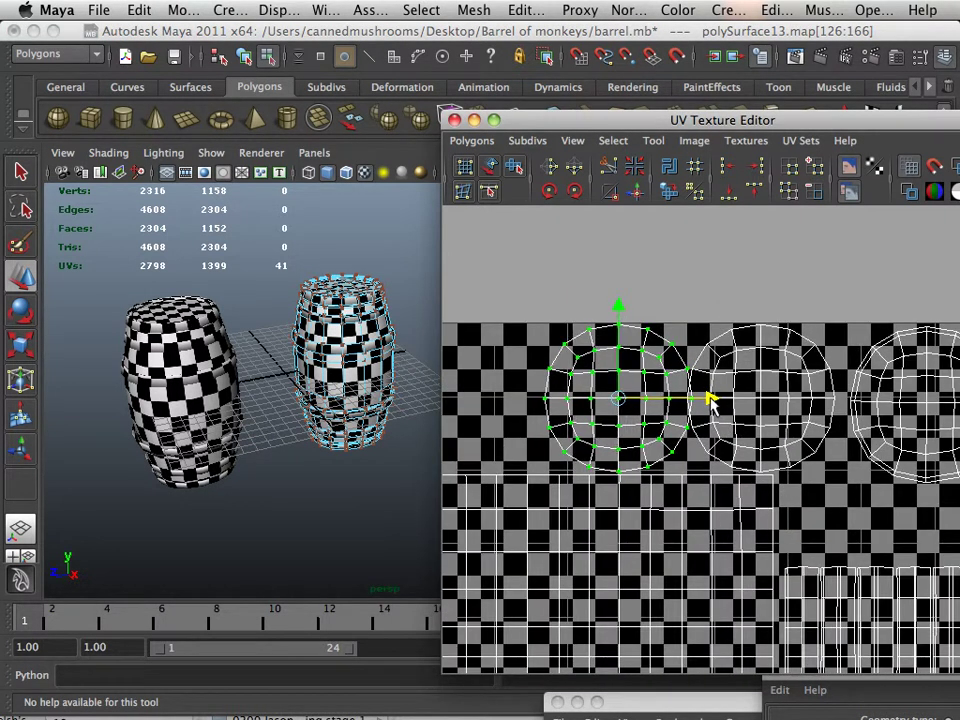
{"action": "left_click_drag", "start_coordinate": [722, 400], "coordinate": [701, 400]}
{"action": "scroll", "coordinate": [705, 402], "scroll_direction": "down", "scroll_amount": 3}
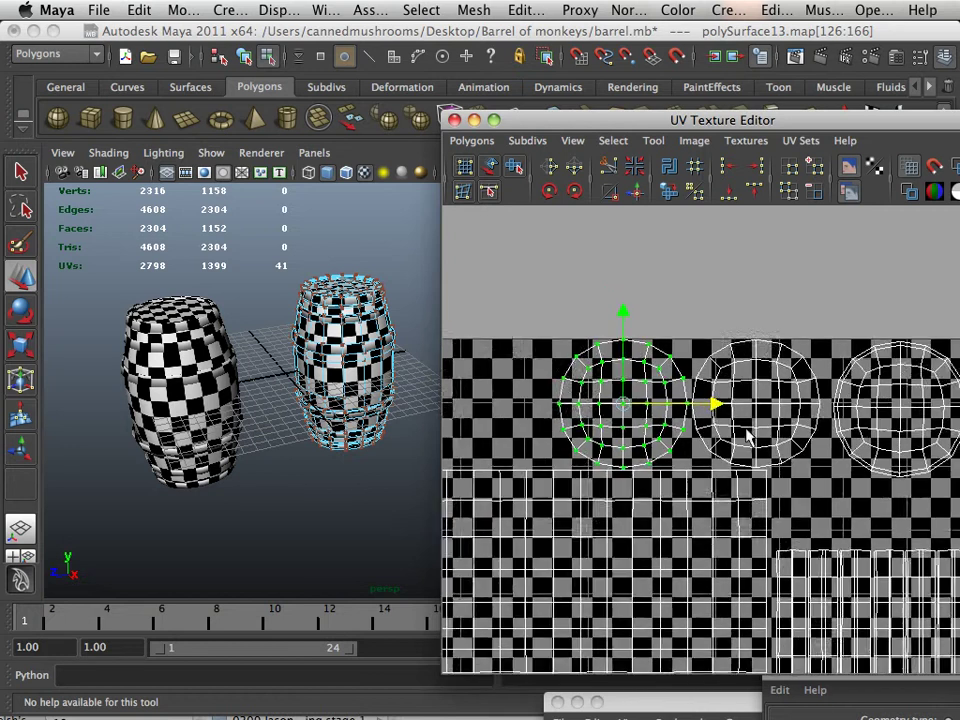
Unstack the top lid's double-ringed circular shell, place it at the far end of the circle row, and nudge it clear of its neighbors.
{"action": "right_click_drag", "start_coordinate": [848, 440], "coordinate": [896, 443]}
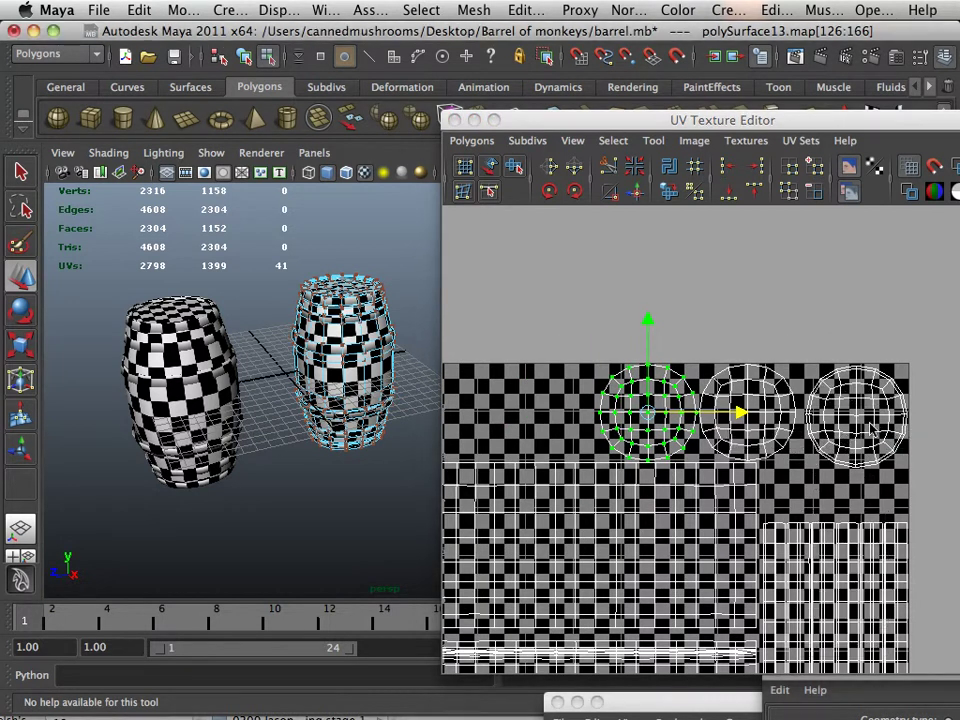
{"action": "left_click", "coordinate": [858, 420]}
{"action": "left_click", "coordinate": [857, 416]}
{"action": "right_click_drag", "start_coordinate": [817, 425], "coordinate": [902, 410], "text": "ctrl"}
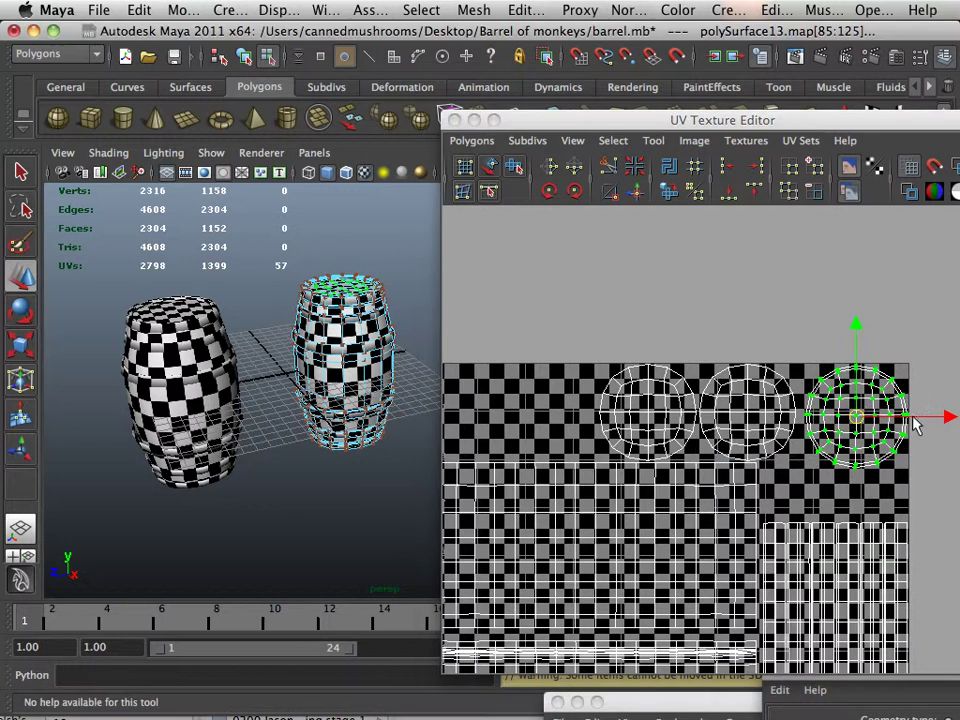
{"action": "left_click_drag", "start_coordinate": [945, 422], "coordinate": [636, 418]}
{"action": "right_click_drag", "start_coordinate": [636, 493], "coordinate": [868, 472], "text": "alt"}
{"action": "middle_click_drag", "start_coordinate": [787, 435], "coordinate": [782, 497], "text": "alt"}
{"action": "right_click_drag", "start_coordinate": [782, 497], "coordinate": [866, 474], "text": "alt"}
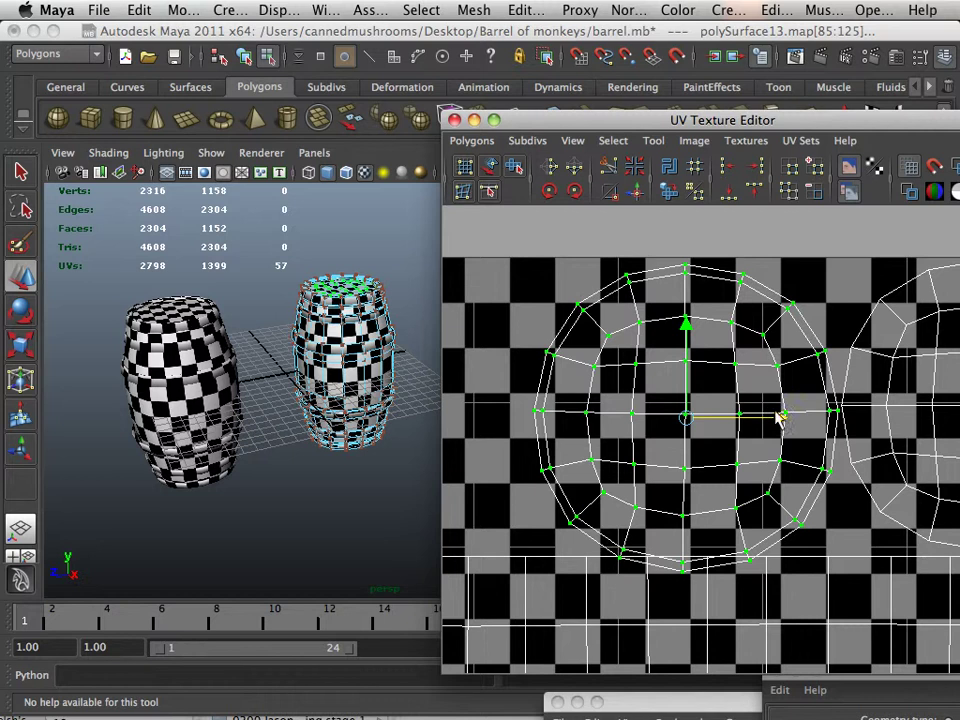
{"action": "left_click_drag", "start_coordinate": [781, 418], "coordinate": [777, 420]}
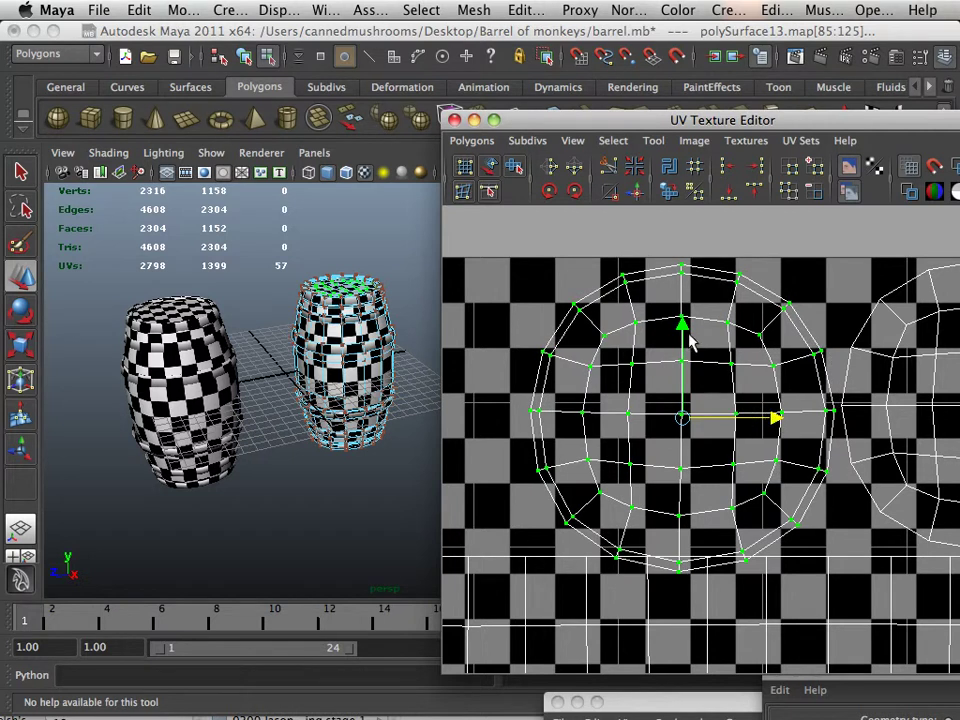
{"action": "left_click_drag", "start_coordinate": [680, 321], "coordinate": [679, 316]}
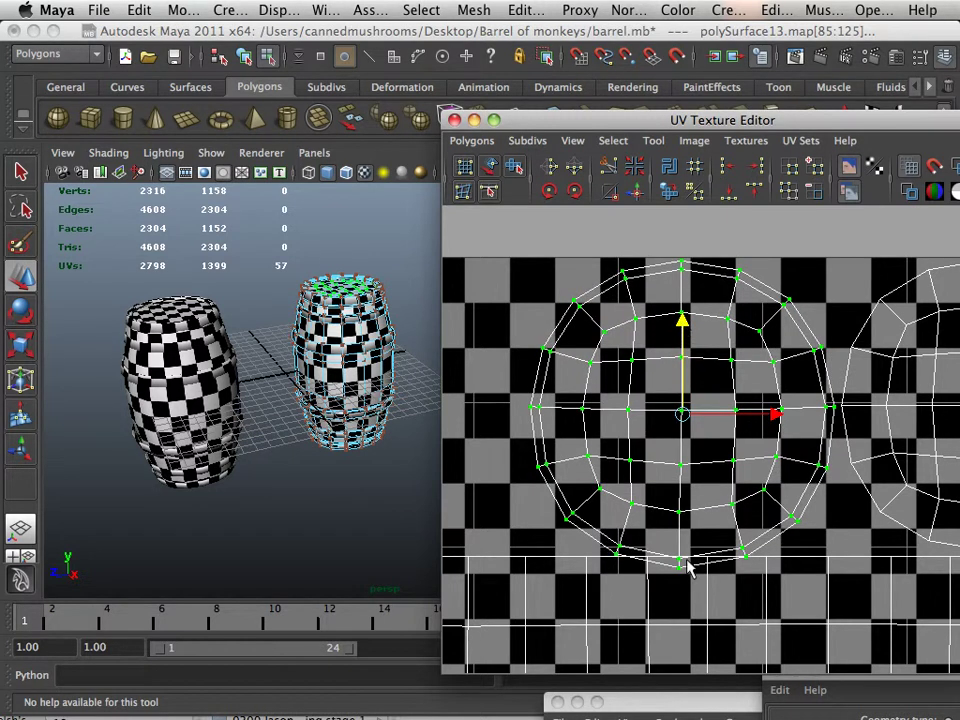
Select the barrel side UV shells, scale them down slightly, and lower them to clear the circular shells within the tile.
{"action": "right_click_drag", "start_coordinate": [827, 612], "coordinate": [655, 437], "text": "alt"}
{"action": "left_click_drag", "start_coordinate": [684, 490], "coordinate": [664, 522]}
{"action": "right_click_drag", "start_coordinate": [664, 512], "coordinate": [718, 487], "text": "ctrl"}
{"action": "key", "text": "r"}
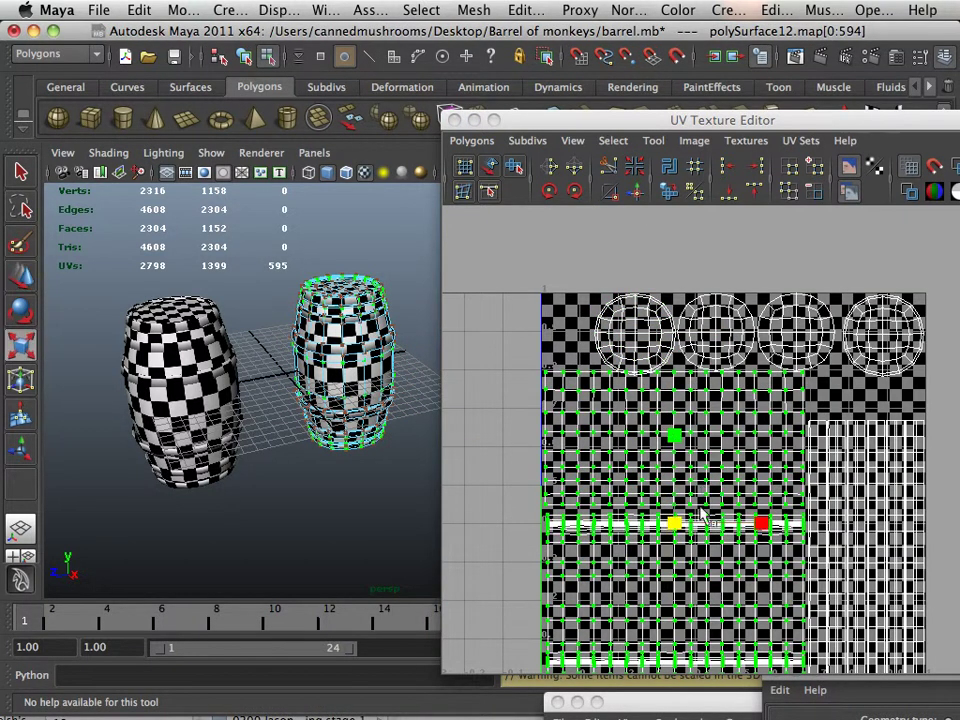
{"action": "left_click_drag", "start_coordinate": [684, 526], "coordinate": [682, 526]}
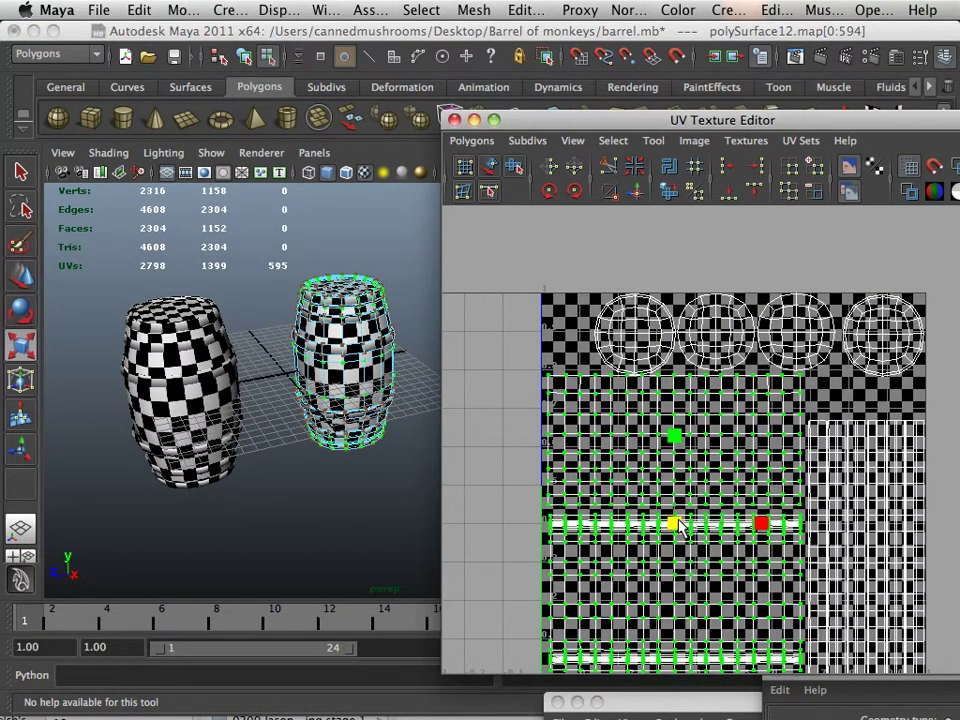
{"action": "key", "text": "w"}
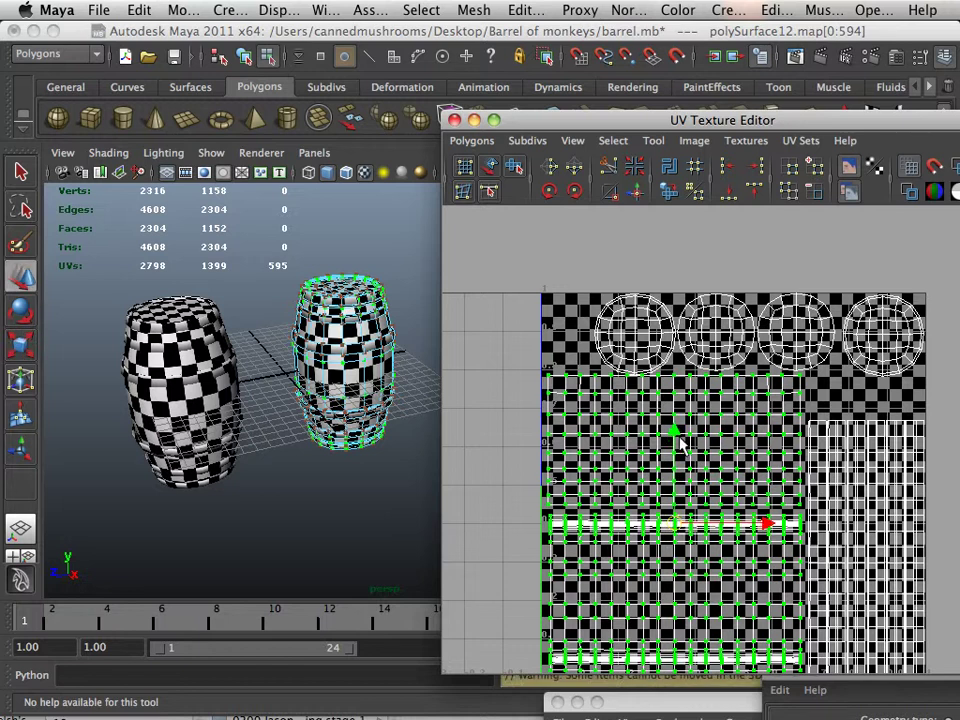
{"action": "left_click_drag", "start_coordinate": [676, 434], "coordinate": [676, 440]}
{"action": "middle_click_drag", "start_coordinate": [683, 465], "coordinate": [683, 410], "text": "alt"}
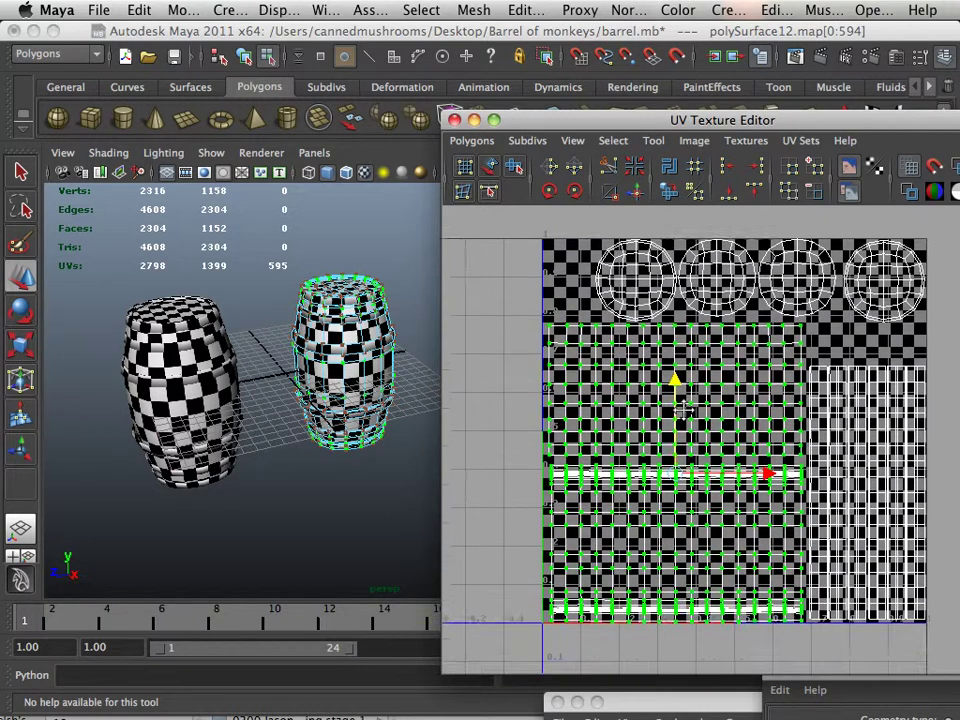
{"action": "right_click_drag", "start_coordinate": [682, 410], "coordinate": [866, 508], "text": "alt"}
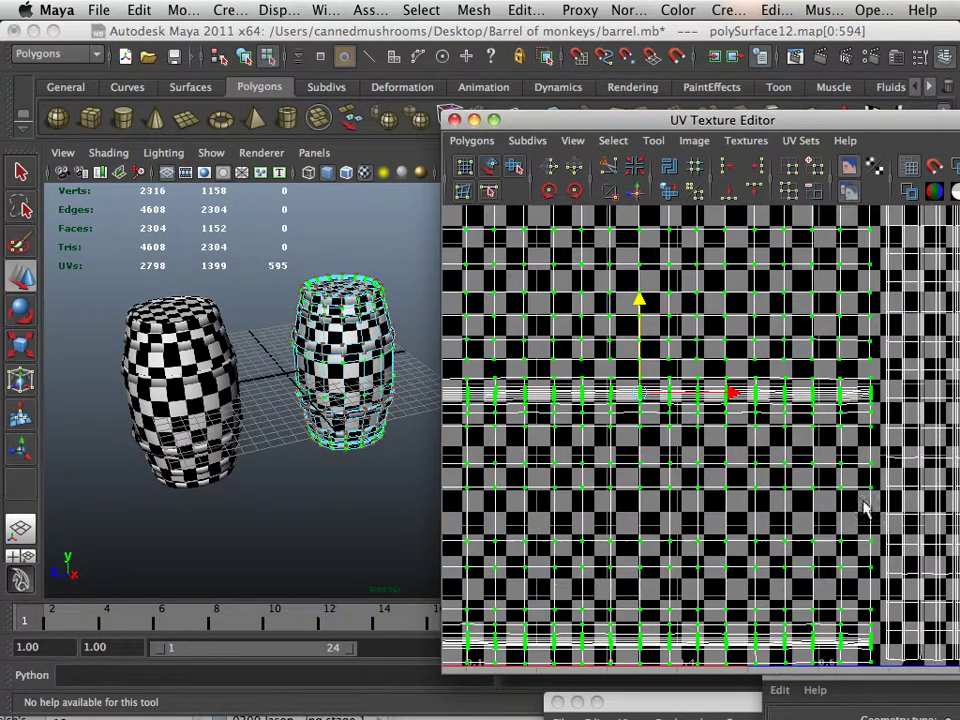
{"action": "middle_click_drag", "start_coordinate": [709, 223], "coordinate": [731, 383], "text": "alt"}
{"action": "right_click_drag", "start_coordinate": [880, 445], "coordinate": [782, 423], "text": "alt"}
{"action": "middle_click_drag", "start_coordinate": [782, 423], "coordinate": [733, 418], "text": "alt"}
{"action": "right_click_drag", "start_coordinate": [779, 425], "coordinate": [625, 400], "text": "alt"}
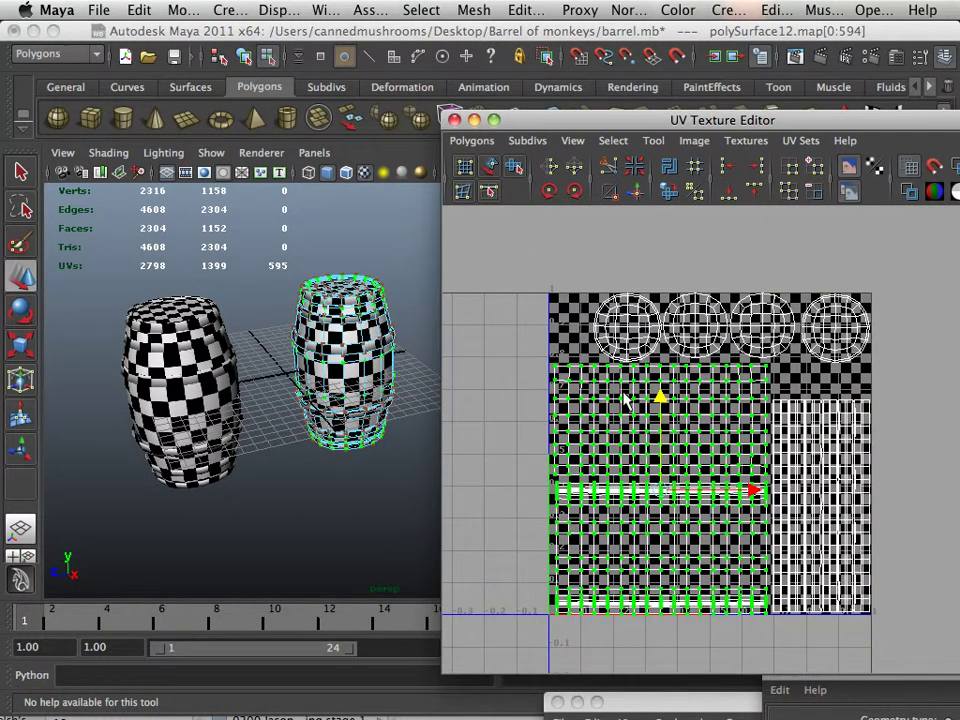
Return to object mode and select the duplicate and original barrels in turn to compare their UV layouts and checker scale.
{"action": "right_click_drag", "start_coordinate": [345, 340], "coordinate": [434, 318]}
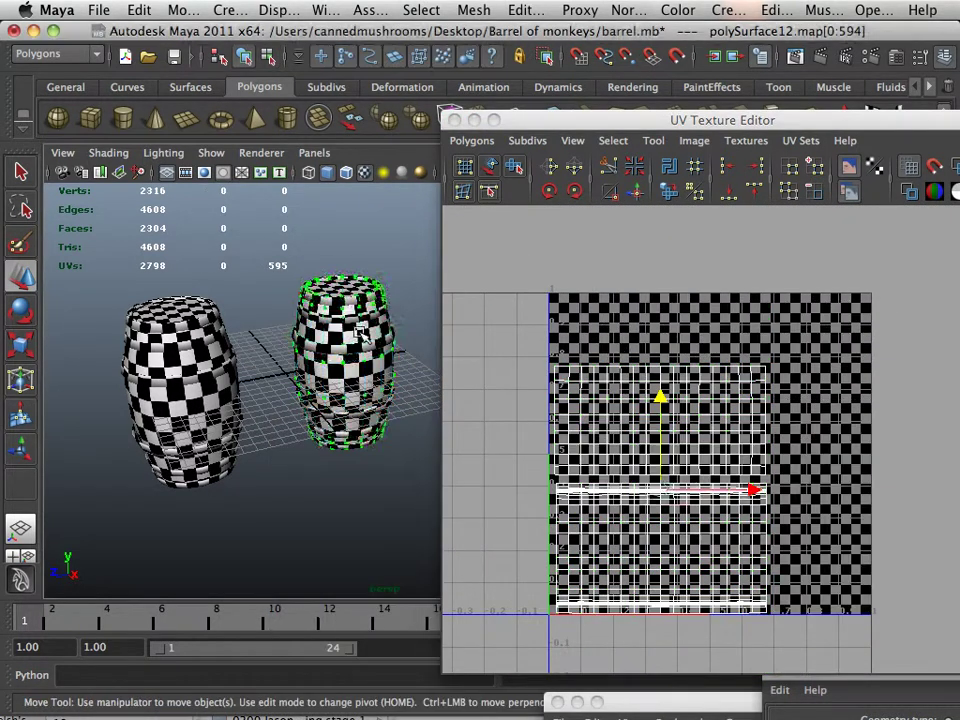
{"action": "left_click", "coordinate": [323, 480]}
{"action": "left_click_drag", "start_coordinate": [306, 424], "coordinate": [412, 515]}
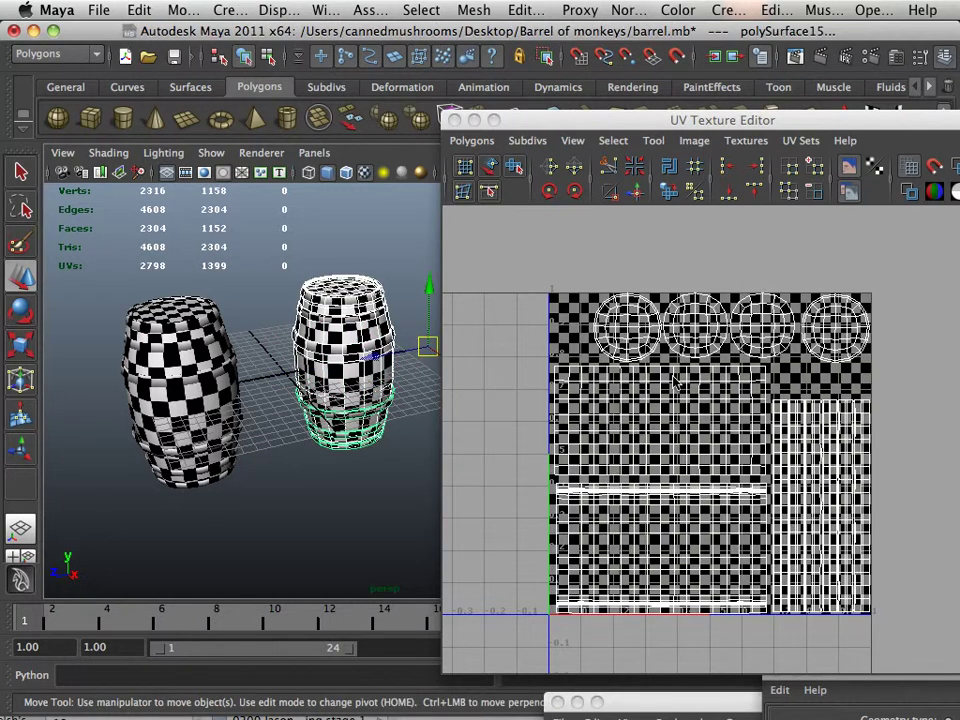
{"action": "left_click_drag", "start_coordinate": [251, 427], "coordinate": [178, 532]}
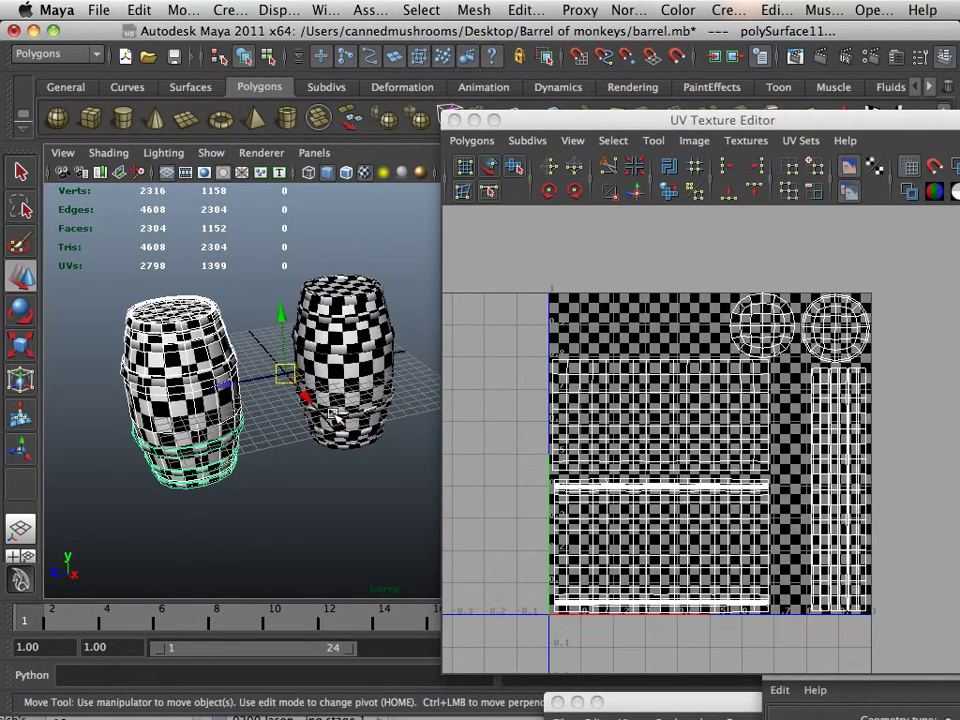
{"action": "left_click_drag", "start_coordinate": [338, 414], "coordinate": [259, 422], "text": "alt"}
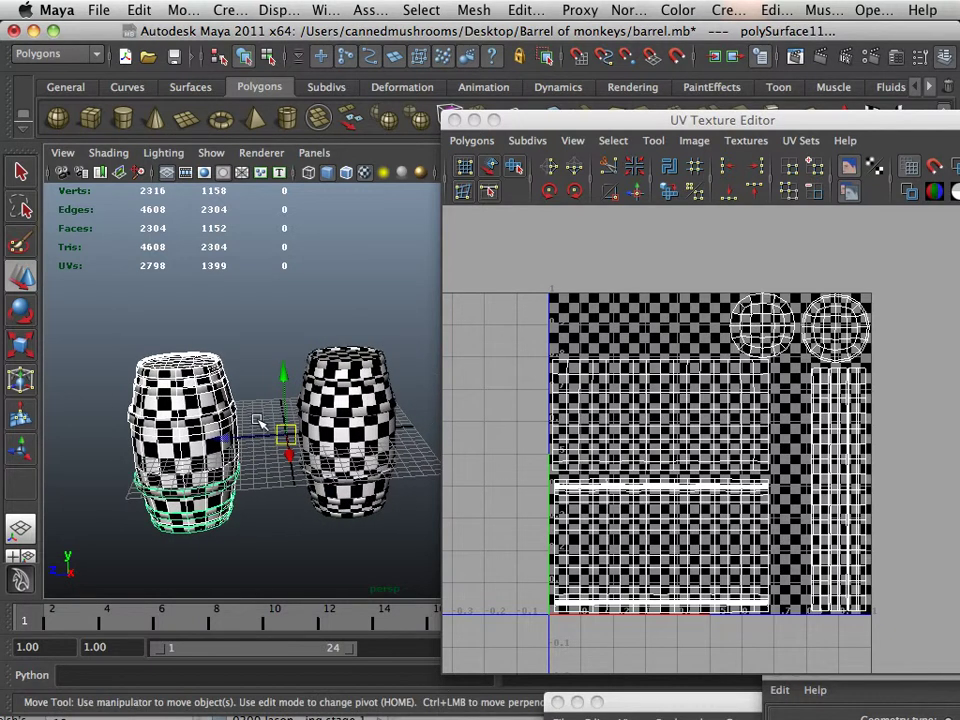
{"action": "right_click_drag", "start_coordinate": [258, 421], "coordinate": [340, 428], "text": "alt"}
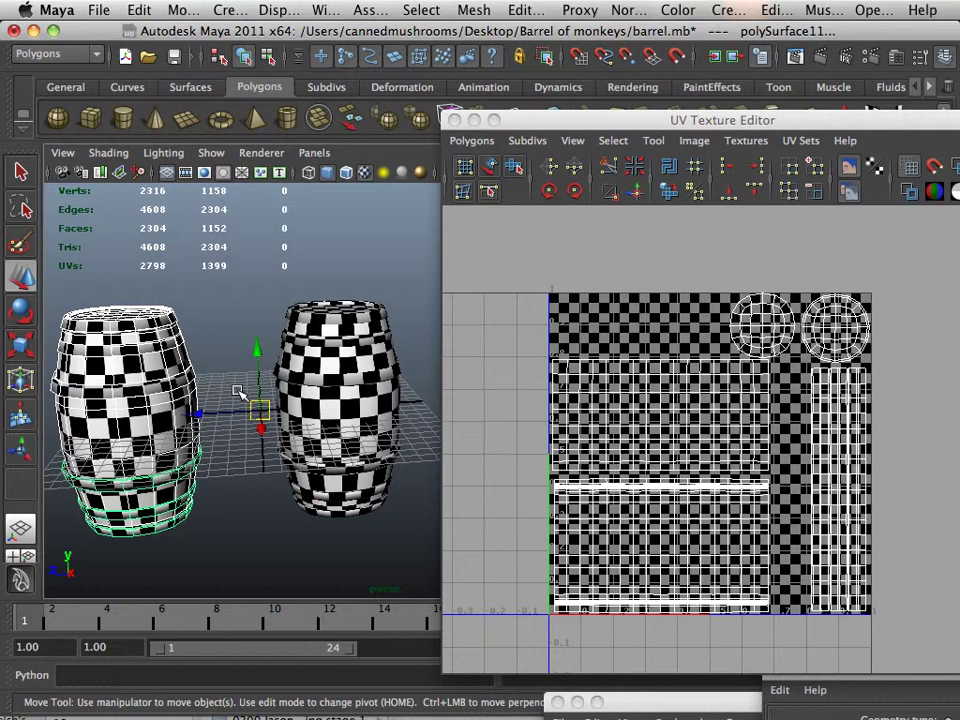
{"action": "middle_click_drag", "start_coordinate": [238, 390], "coordinate": [272, 410], "text": "alt"}
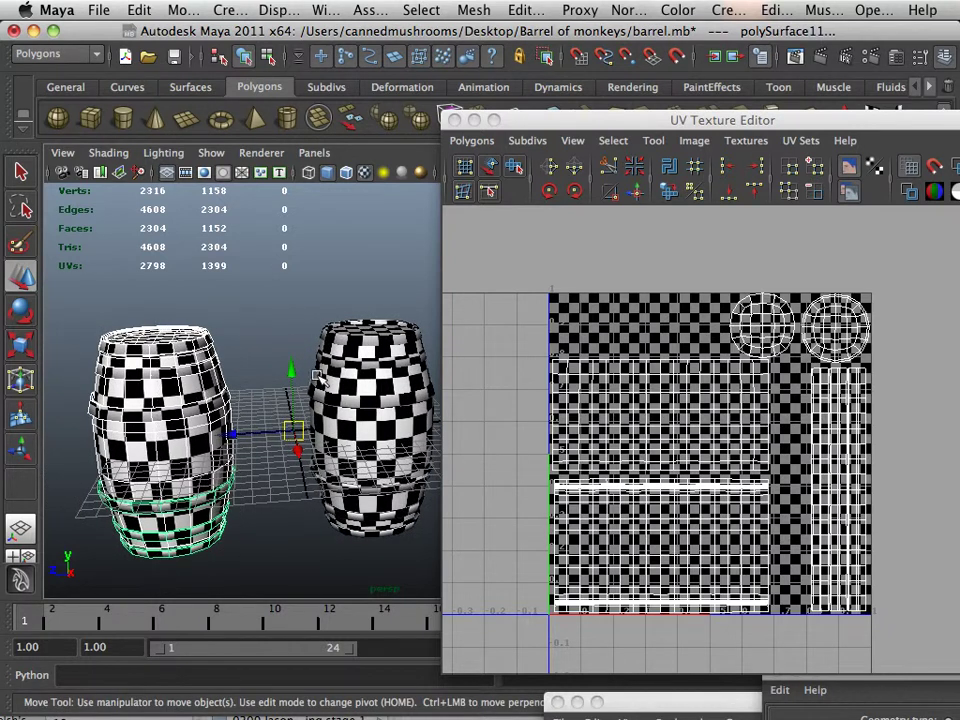
{"action": "left_click", "coordinate": [322, 530]}
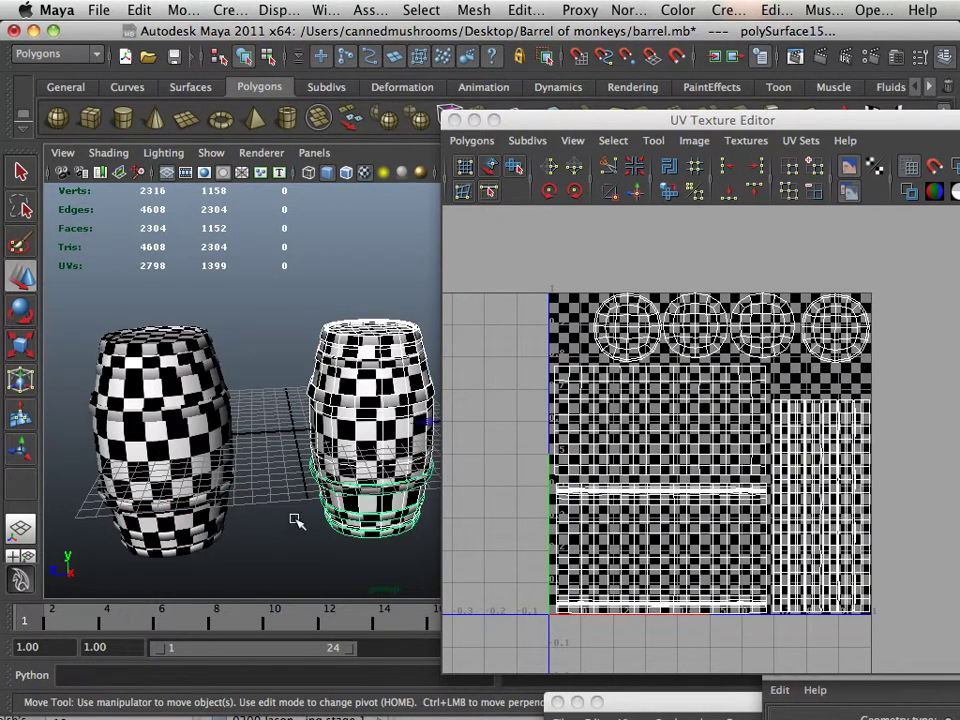